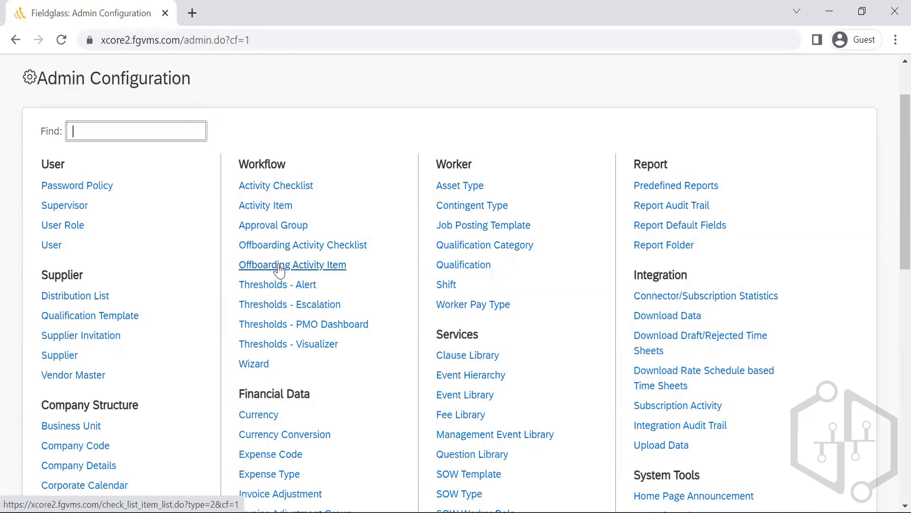
Open the Offboarding Activity Item list under Workflow in Admin Configuration.
{"action": "left_click", "coordinate": [279, 265]}
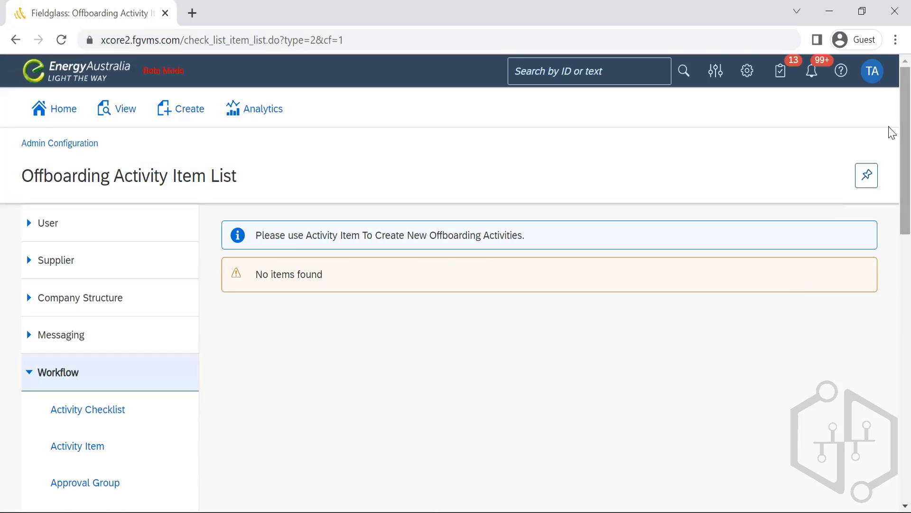
Check the empty item list's message, then open the Offboarding Activity Checklist list from the Workflow sidebar.
{"action": "scroll", "coordinate": [889, 177], "scroll_direction": "down", "scroll_amount": 12}
{"action": "scroll", "coordinate": [889, 155], "scroll_direction": "up", "scroll_amount": 11}
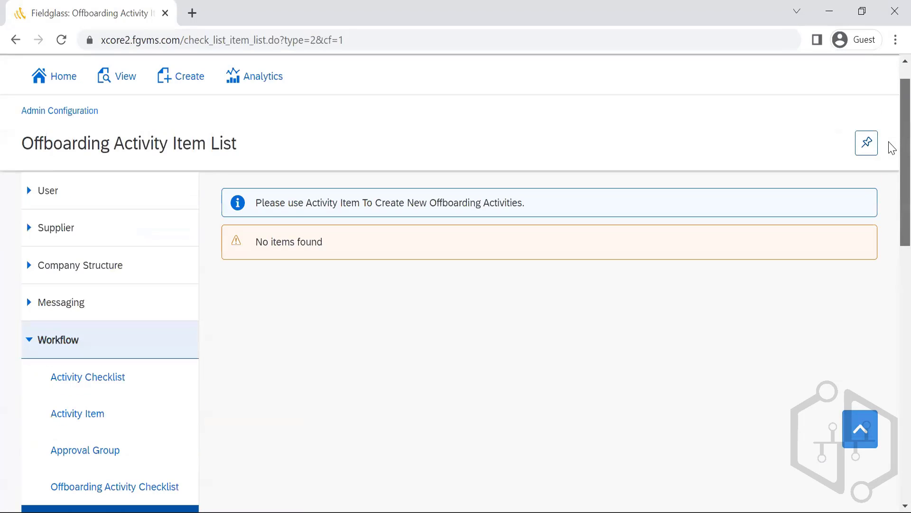
{"action": "scroll", "coordinate": [892, 145], "scroll_direction": "up", "scroll_amount": 1}
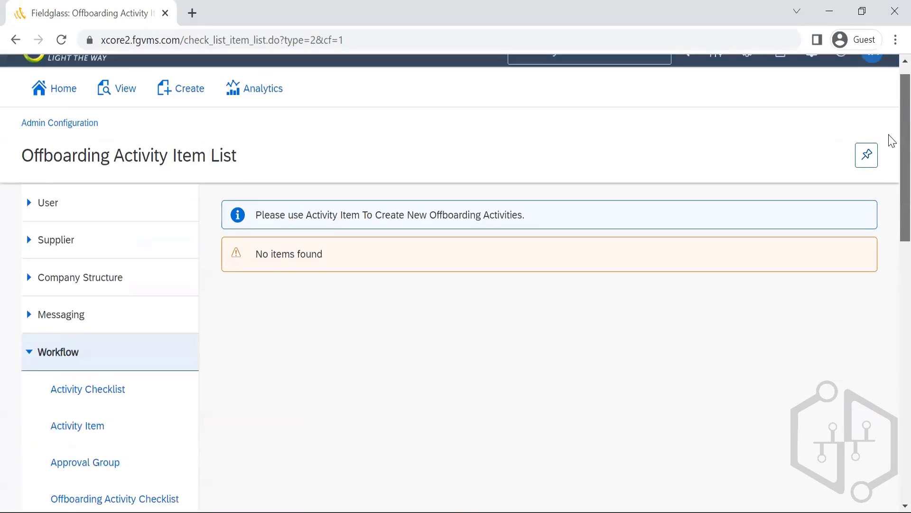
{"action": "scroll", "coordinate": [890, 145], "scroll_direction": "down", "scroll_amount": 1}
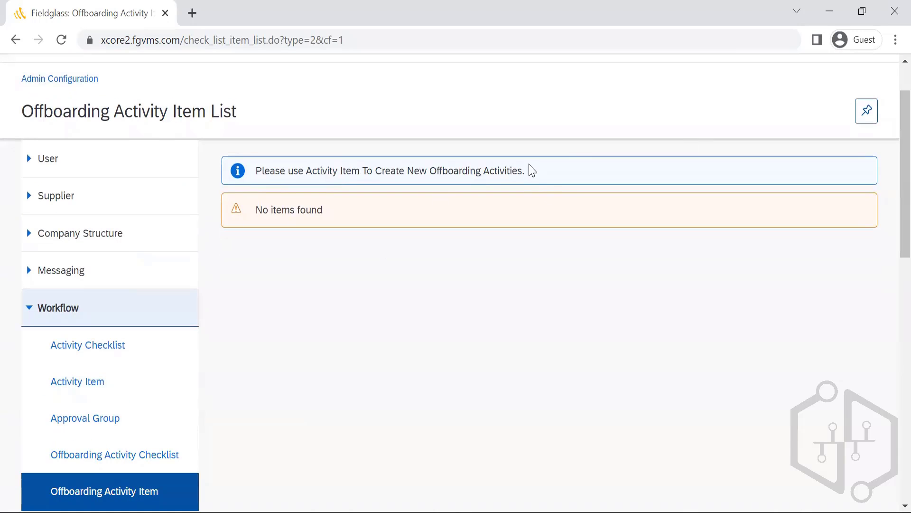
{"action": "left_click_drag", "start_coordinate": [527, 170], "coordinate": [252, 184]}
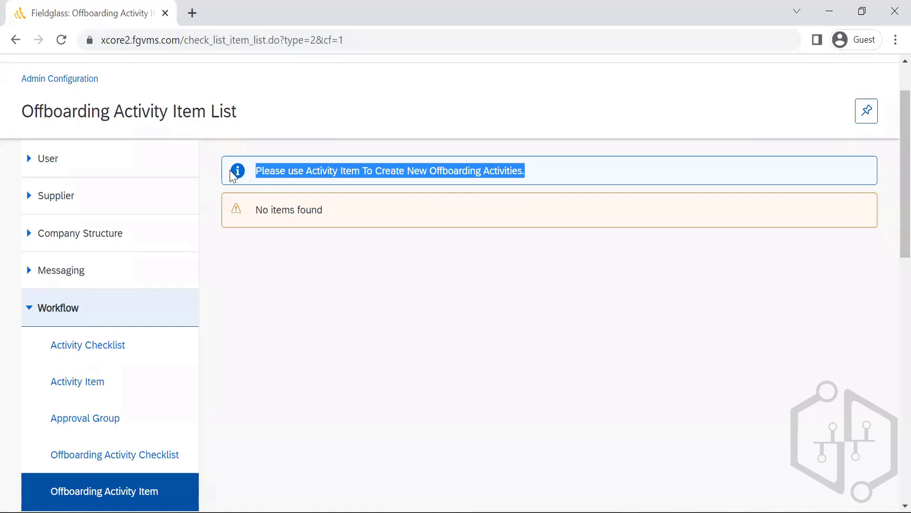
{"action": "scroll", "coordinate": [892, 159], "scroll_direction": "down", "scroll_amount": 4}
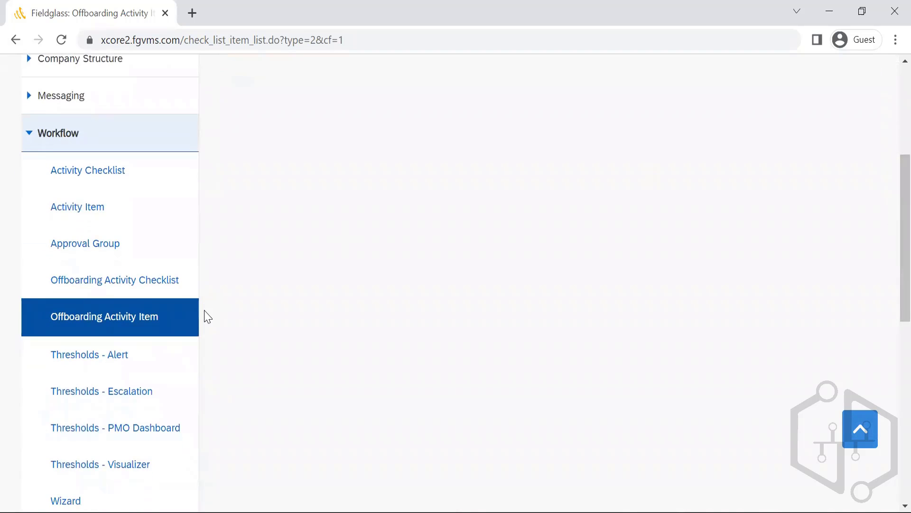
{"action": "left_click", "coordinate": [137, 284]}
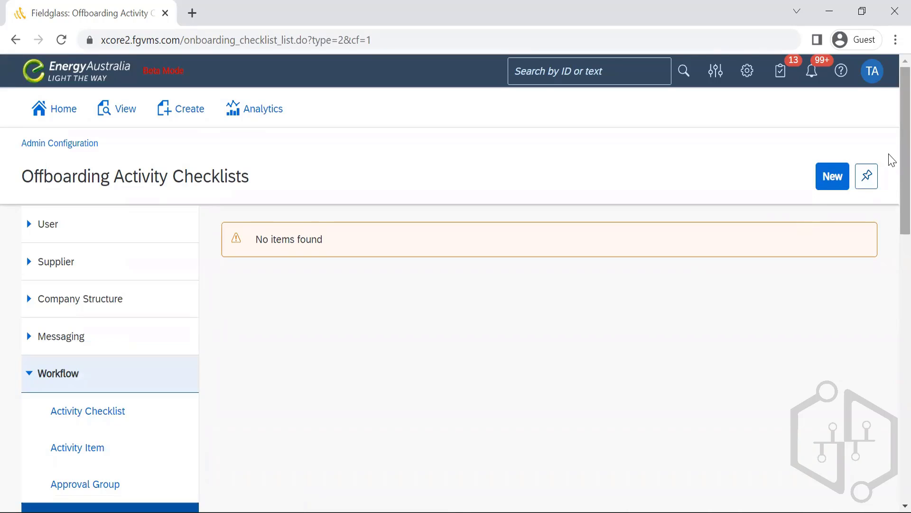
Start a new Offboarding Activity Checklist.
{"action": "scroll", "coordinate": [890, 200], "scroll_direction": "down", "scroll_amount": 2}
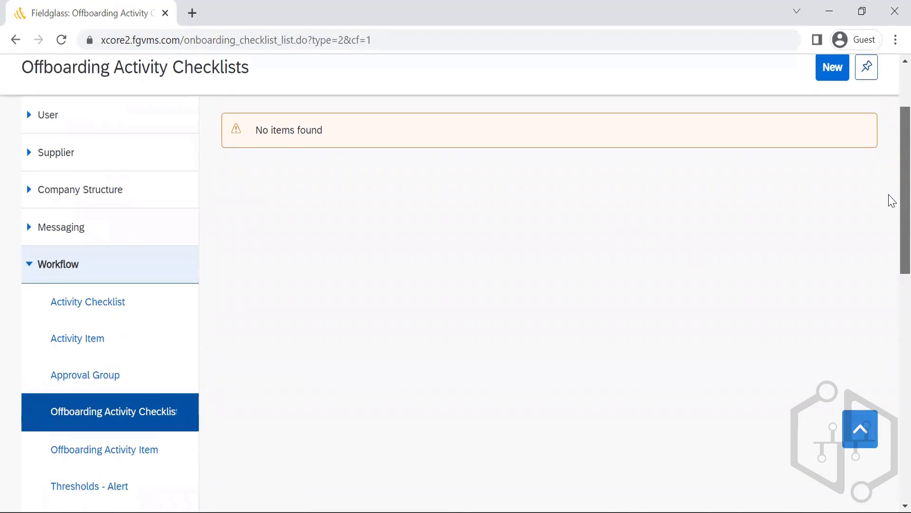
{"action": "scroll", "coordinate": [890, 195], "scroll_direction": "up", "scroll_amount": 2}
{"action": "left_click", "coordinate": [827, 166]}
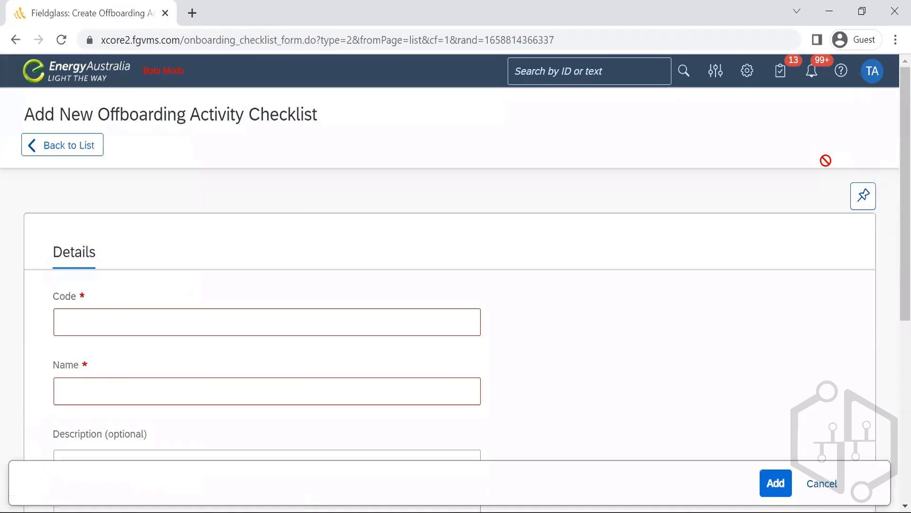
Look over the blank checklist form and go back to the list without saving.
{"action": "scroll", "coordinate": [891, 284], "scroll_direction": "down", "scroll_amount": 3}
{"action": "scroll", "coordinate": [891, 284], "scroll_direction": "up", "scroll_amount": 3}
{"action": "scroll", "coordinate": [890, 280], "scroll_direction": "down", "scroll_amount": 5}
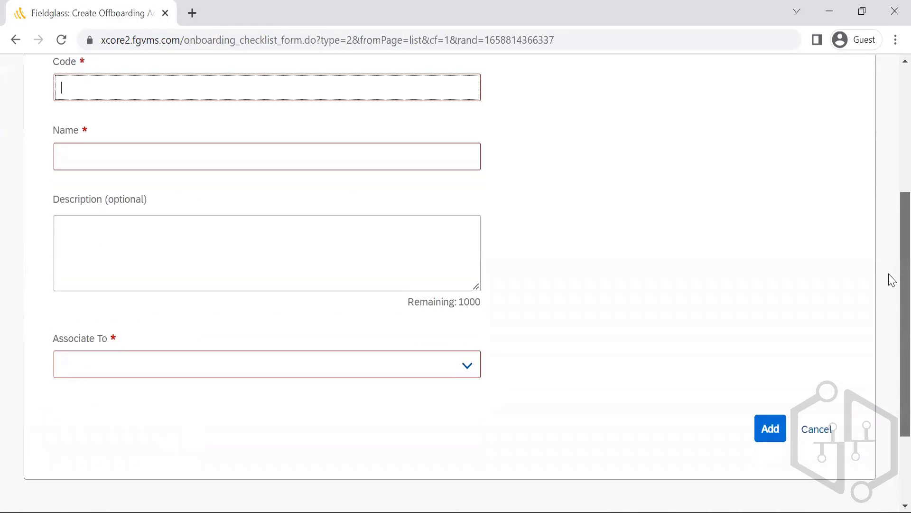
{"action": "scroll", "coordinate": [889, 238], "scroll_direction": "up", "scroll_amount": 5}
{"action": "scroll", "coordinate": [889, 297], "scroll_direction": "down", "scroll_amount": 6}
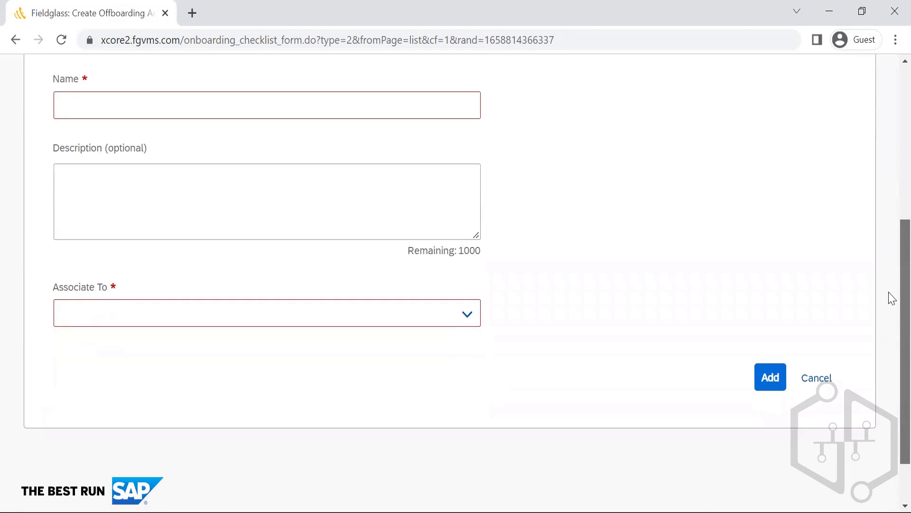
{"action": "scroll", "coordinate": [889, 298], "scroll_direction": "up", "scroll_amount": 6}
{"action": "left_click", "coordinate": [73, 142]}
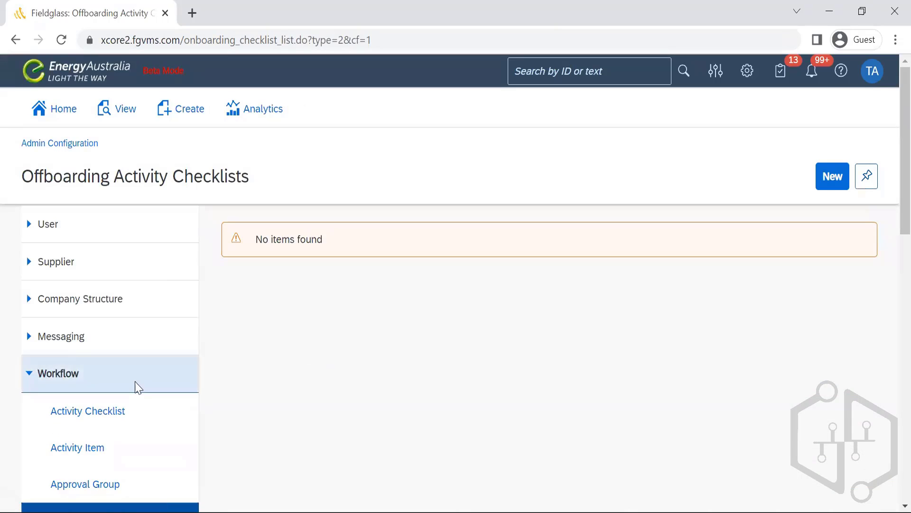
{"action": "scroll", "coordinate": [890, 236], "scroll_direction": "down", "scroll_amount": 7}
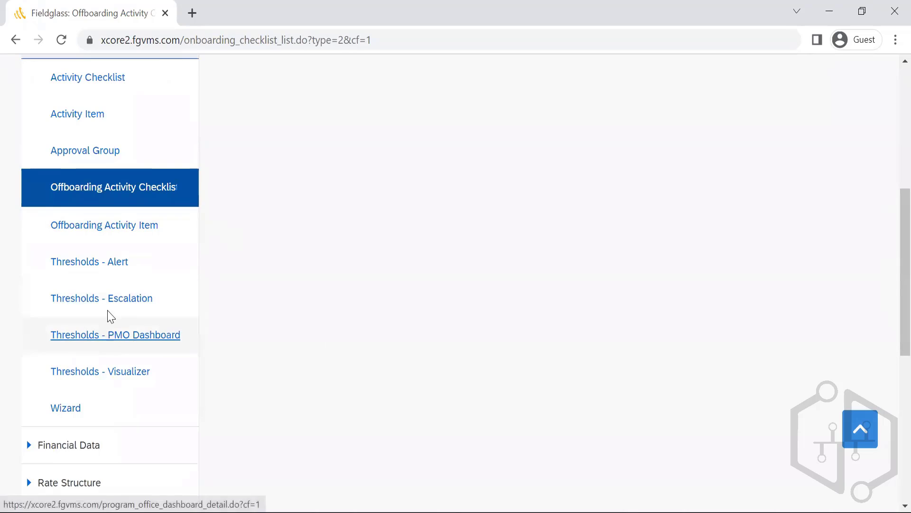
{"action": "left_click", "coordinate": [84, 266]}
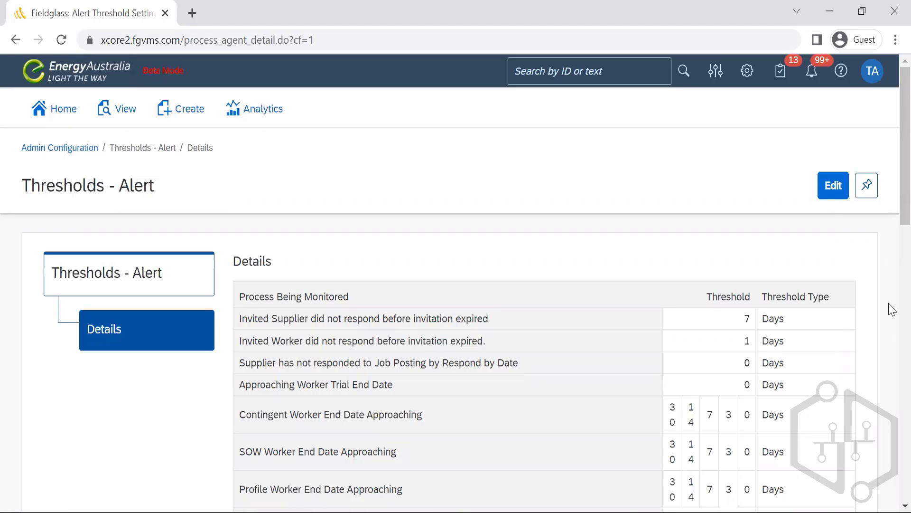
{"action": "scroll", "coordinate": [889, 285], "scroll_direction": "down", "scroll_amount": 10}
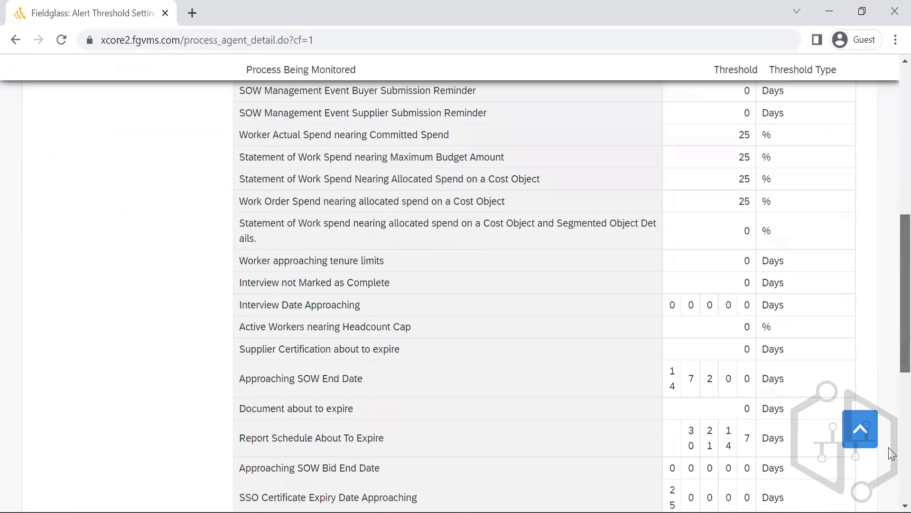
{"action": "scroll", "coordinate": [892, 478], "scroll_direction": "down", "scroll_amount": 4}
{"action": "scroll", "coordinate": [892, 478], "scroll_direction": "up", "scroll_amount": 16}
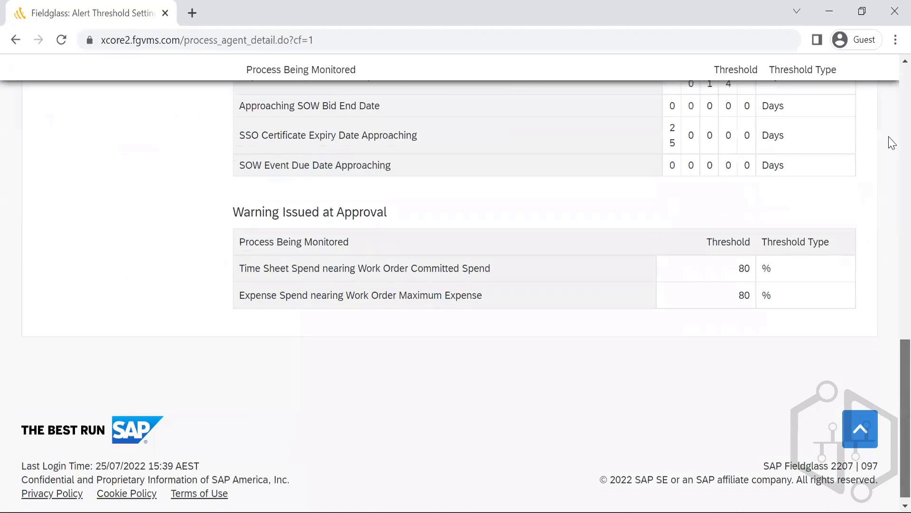
{"action": "scroll", "coordinate": [889, 297], "scroll_direction": "down", "scroll_amount": 6}
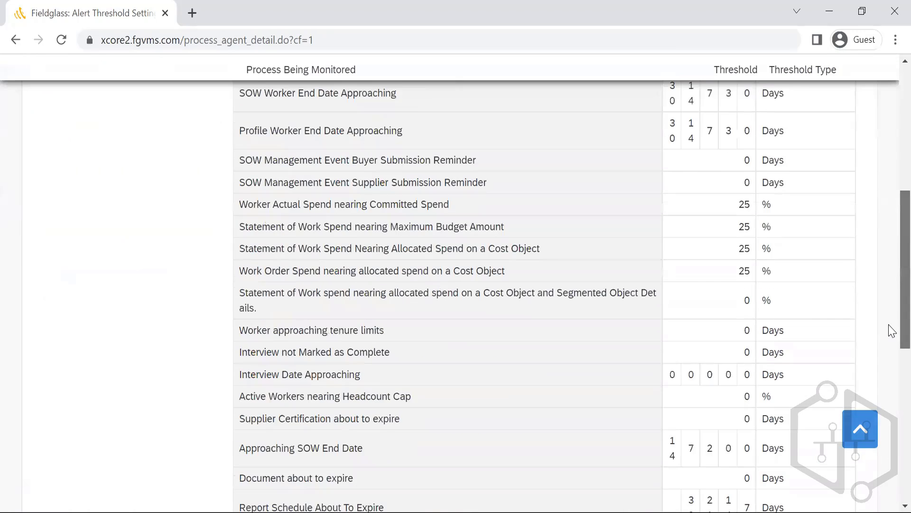
{"action": "scroll", "coordinate": [889, 177], "scroll_direction": "up", "scroll_amount": 8}
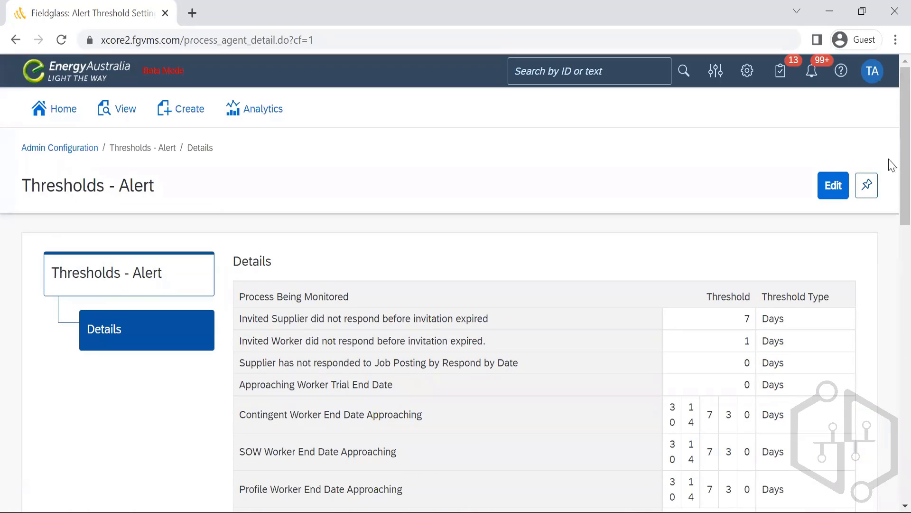
{"action": "scroll", "coordinate": [888, 175], "scroll_direction": "down", "scroll_amount": 2}
{"action": "scroll", "coordinate": [892, 234], "scroll_direction": "down", "scroll_amount": 3}
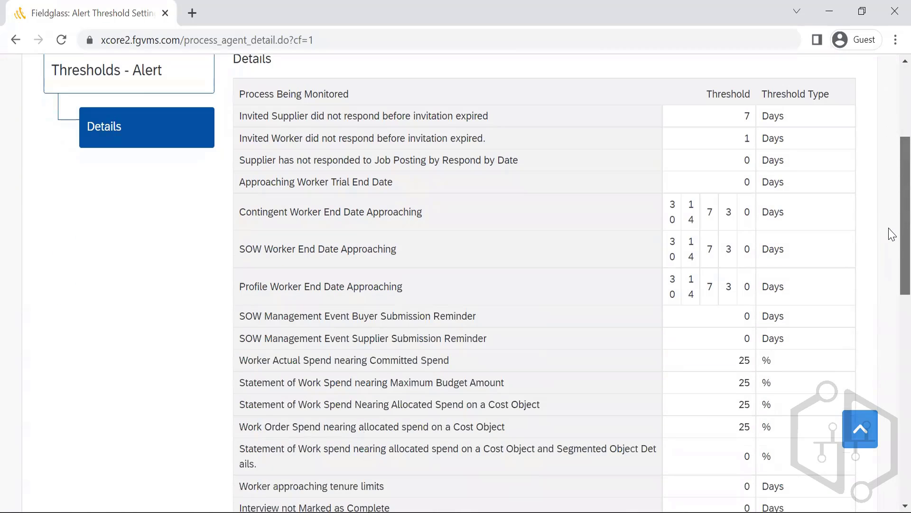
{"action": "scroll", "coordinate": [892, 234], "scroll_direction": "down", "scroll_amount": 12}
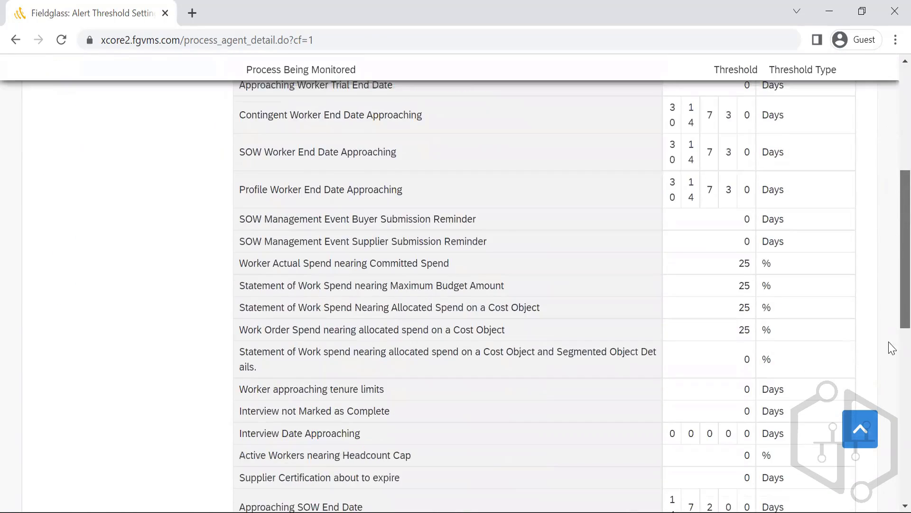
{"action": "scroll", "coordinate": [888, 295], "scroll_direction": "up", "scroll_amount": 16}
{"action": "scroll", "coordinate": [892, 199], "scroll_direction": "down", "scroll_amount": 2}
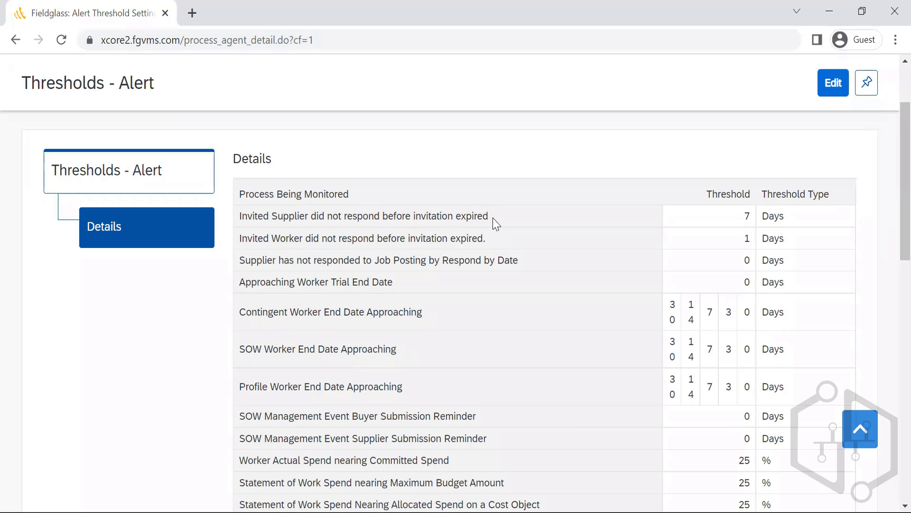
{"action": "left_click_drag", "start_coordinate": [493, 220], "coordinate": [241, 226]}
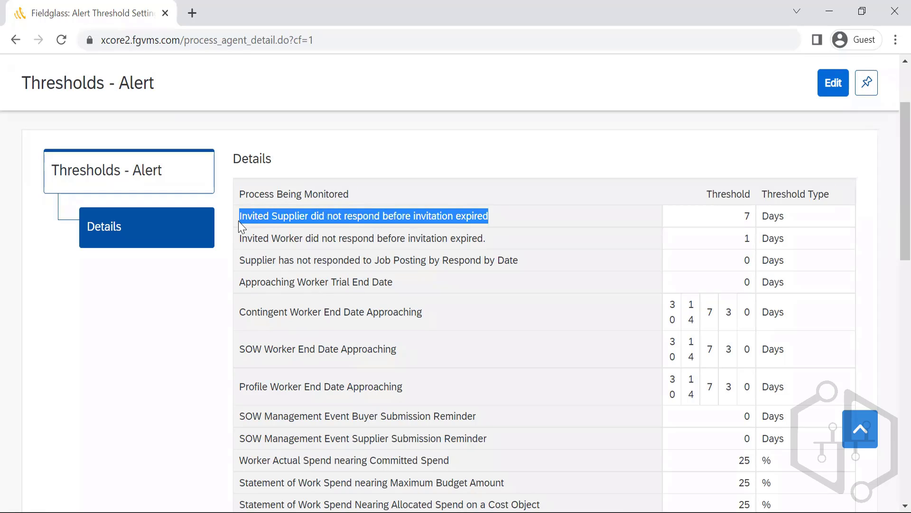
{"action": "left_click", "coordinate": [748, 215]}
{"action": "double_click", "coordinate": [748, 215]}
{"action": "left_click", "coordinate": [511, 216]}
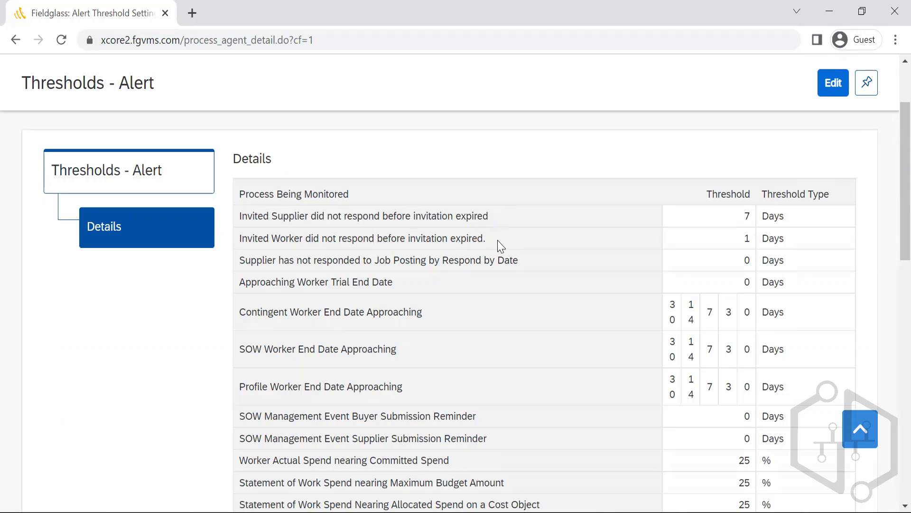
{"action": "left_click_drag", "start_coordinate": [501, 246], "coordinate": [238, 255]}
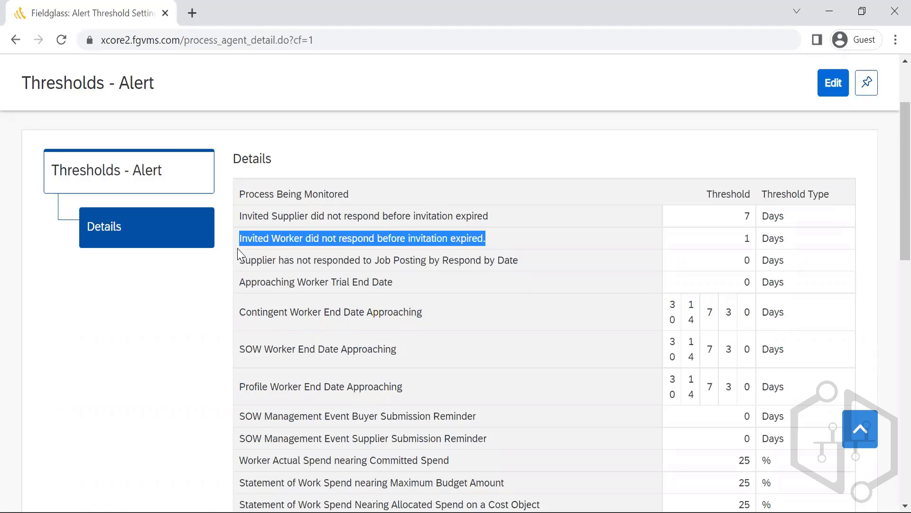
{"action": "left_click", "coordinate": [520, 234]}
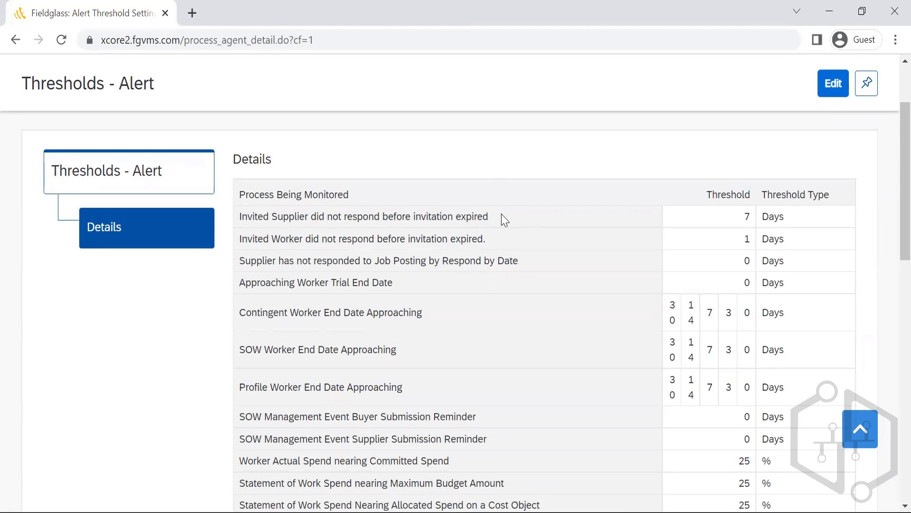
{"action": "left_click_drag", "start_coordinate": [505, 219], "coordinate": [234, 231]}
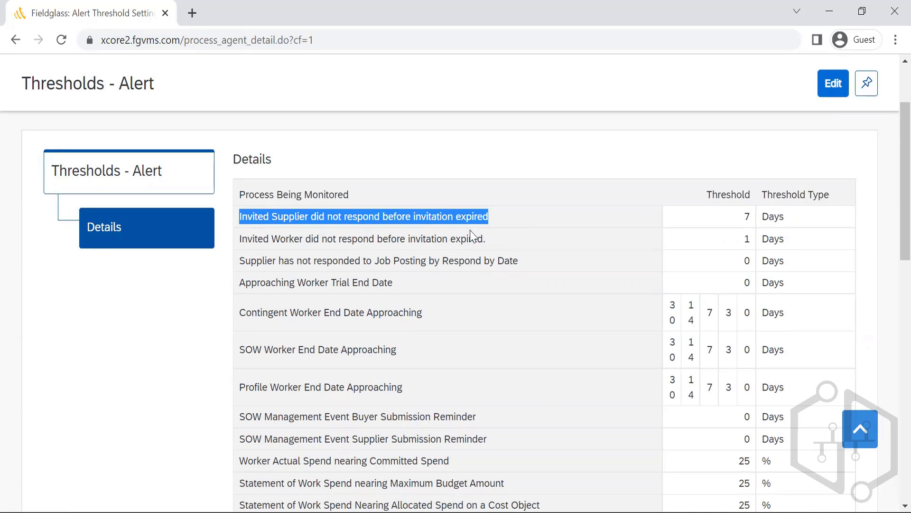
{"action": "left_click", "coordinate": [553, 289]}
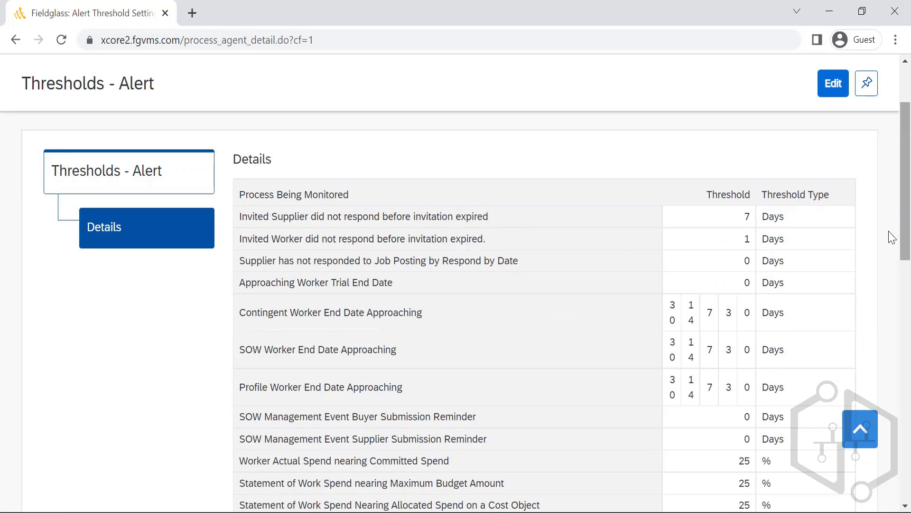
{"action": "scroll", "coordinate": [891, 241], "scroll_direction": "down", "scroll_amount": 1}
{"action": "scroll", "coordinate": [891, 241], "scroll_direction": "down", "scroll_amount": 1}
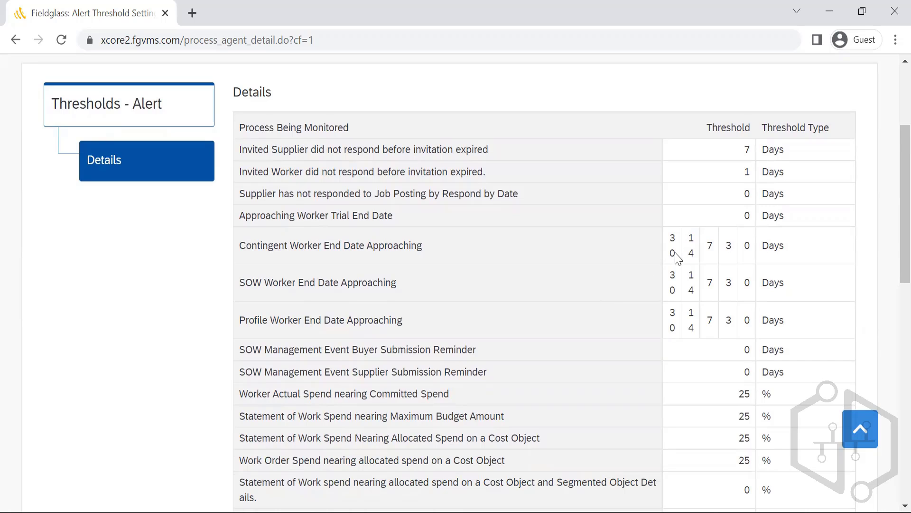
{"action": "double_click", "coordinate": [661, 247]}
{"action": "left_click_drag", "start_coordinate": [699, 256], "coordinate": [685, 234]}
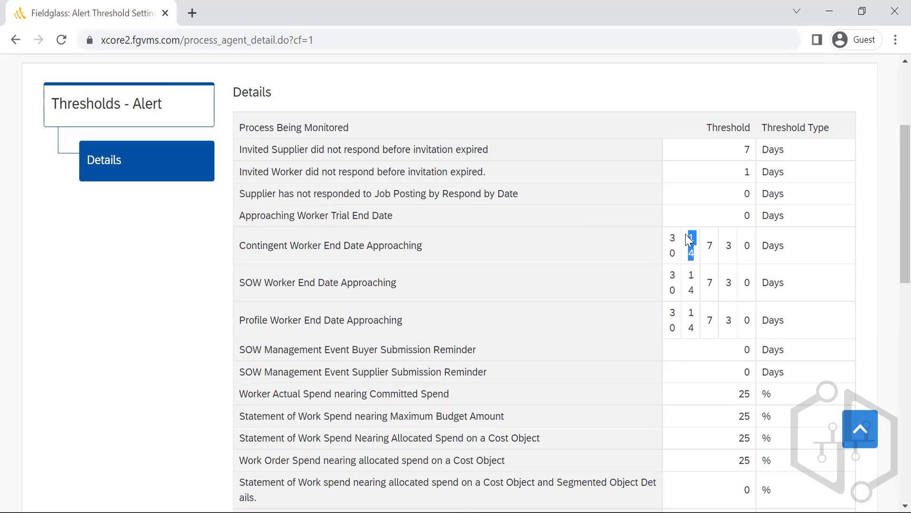
{"action": "double_click", "coordinate": [710, 245]}
{"action": "left_click", "coordinate": [730, 246]}
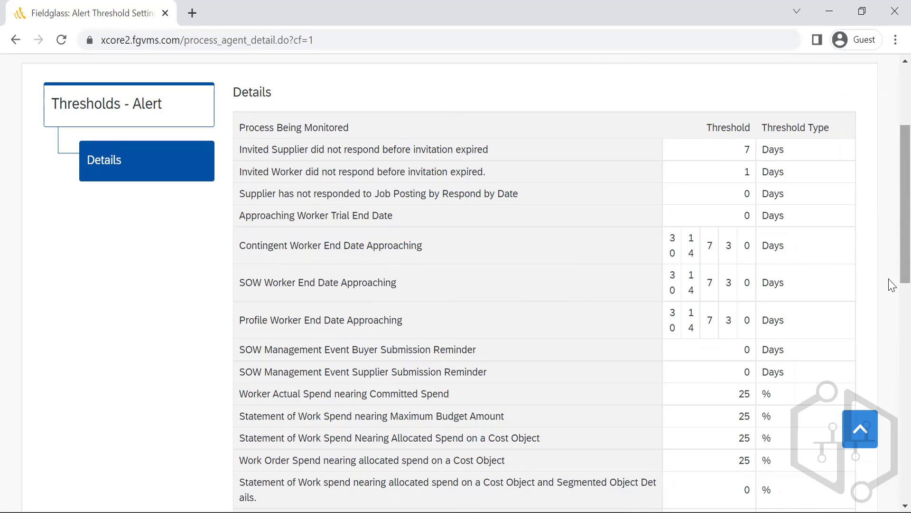
{"action": "scroll", "coordinate": [891, 284], "scroll_direction": "down", "scroll_amount": 3}
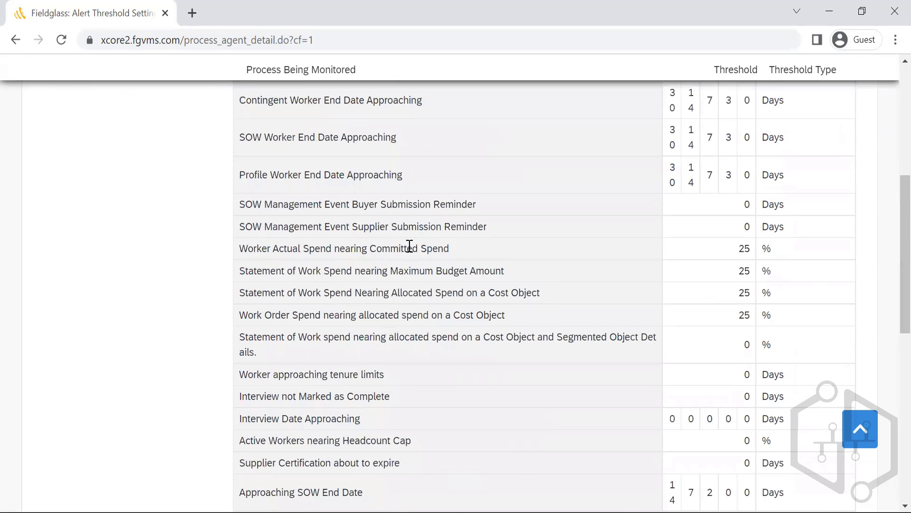
{"action": "left_click_drag", "start_coordinate": [459, 255], "coordinate": [241, 256]}
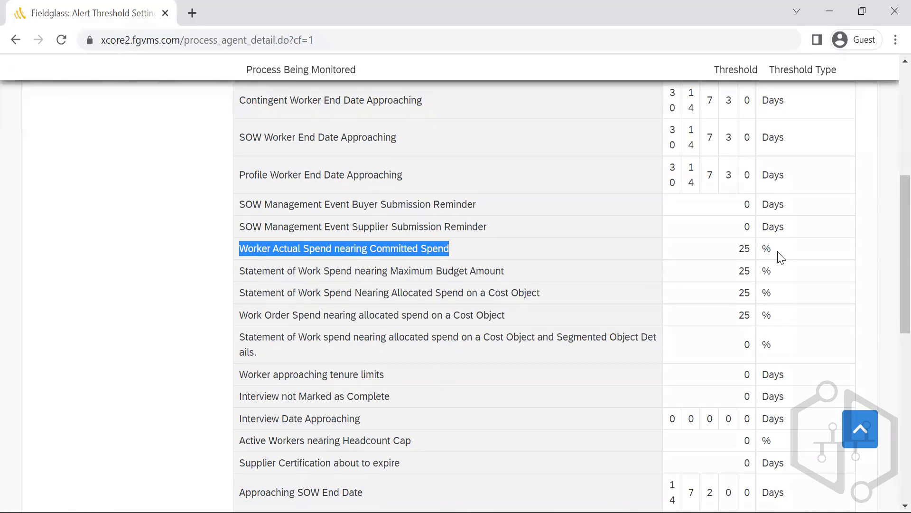
{"action": "left_click_drag", "start_coordinate": [781, 256], "coordinate": [738, 260]}
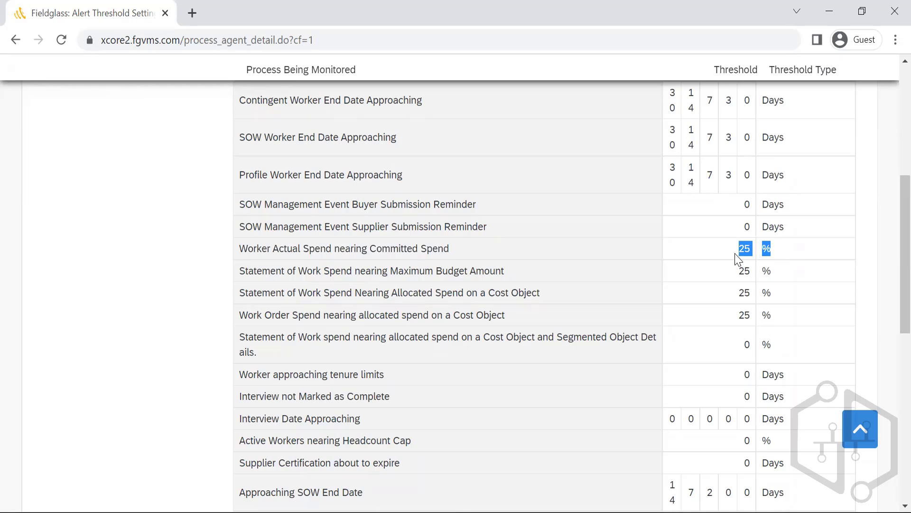
{"action": "left_click", "coordinate": [503, 255]}
{"action": "left_click_drag", "start_coordinate": [508, 273], "coordinate": [240, 281]}
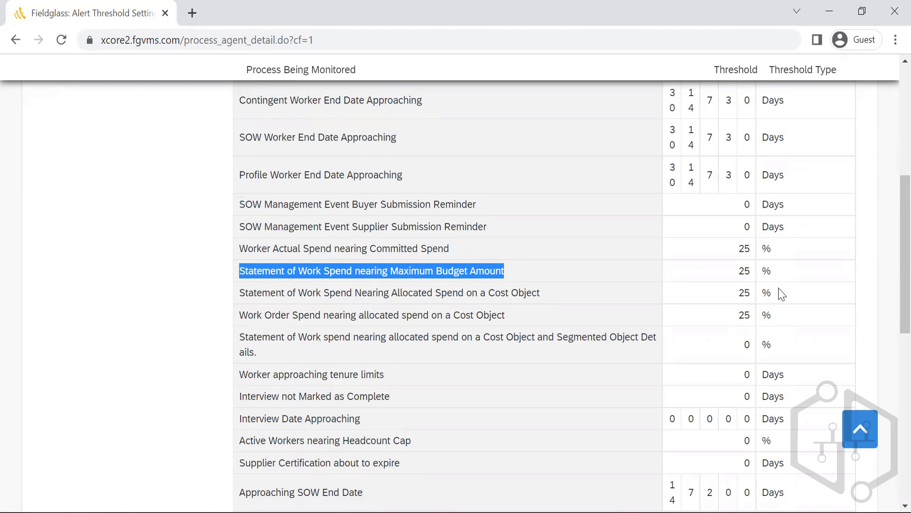
{"action": "left_click_drag", "start_coordinate": [780, 278], "coordinate": [741, 275]}
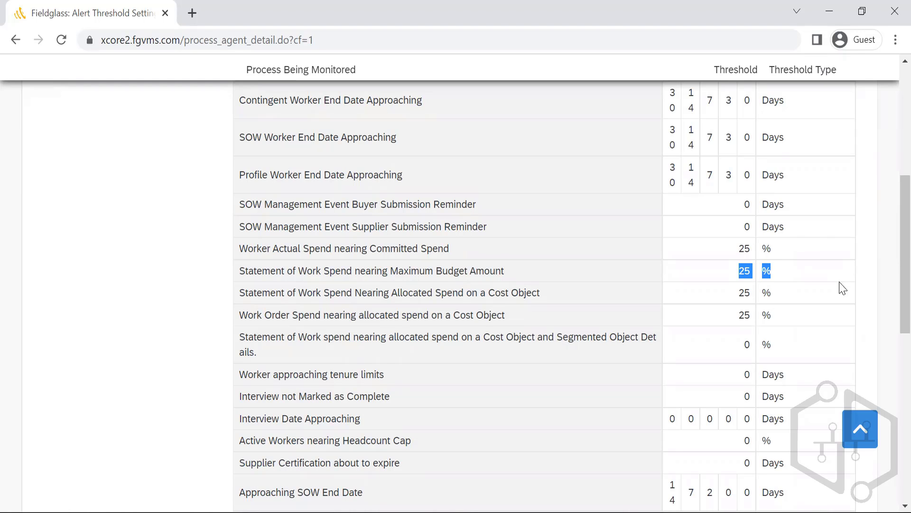
{"action": "left_click", "coordinate": [797, 289]}
Review the alert thresholds down to Warning Issued at Approval, then open them for editing.
{"action": "scroll", "coordinate": [889, 235], "scroll_direction": "down", "scroll_amount": 2}
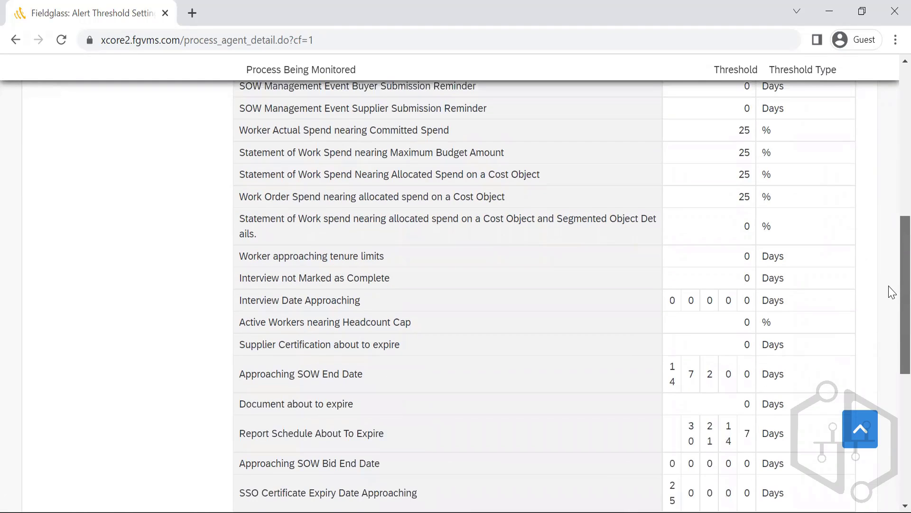
{"action": "scroll", "coordinate": [892, 292], "scroll_direction": "down", "scroll_amount": 1}
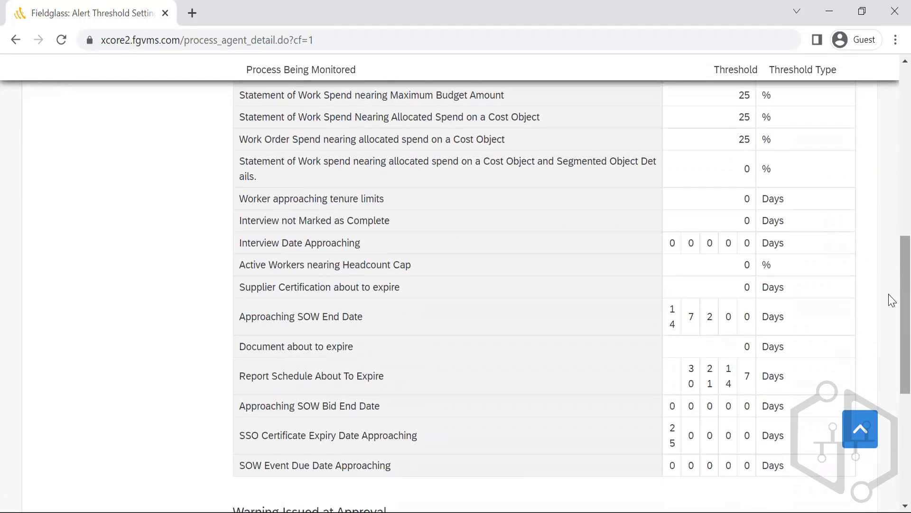
{"action": "scroll", "coordinate": [892, 299], "scroll_direction": "down", "scroll_amount": 4}
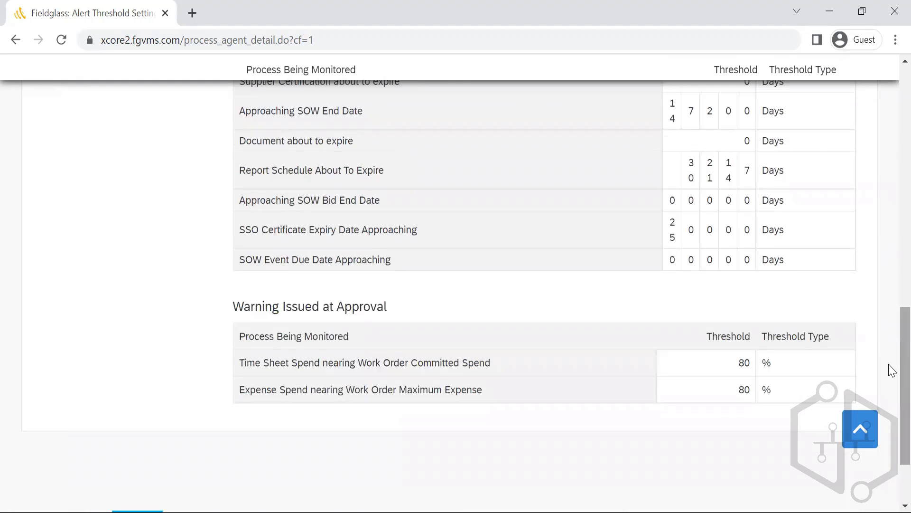
{"action": "scroll", "coordinate": [889, 266], "scroll_direction": "up", "scroll_amount": 5}
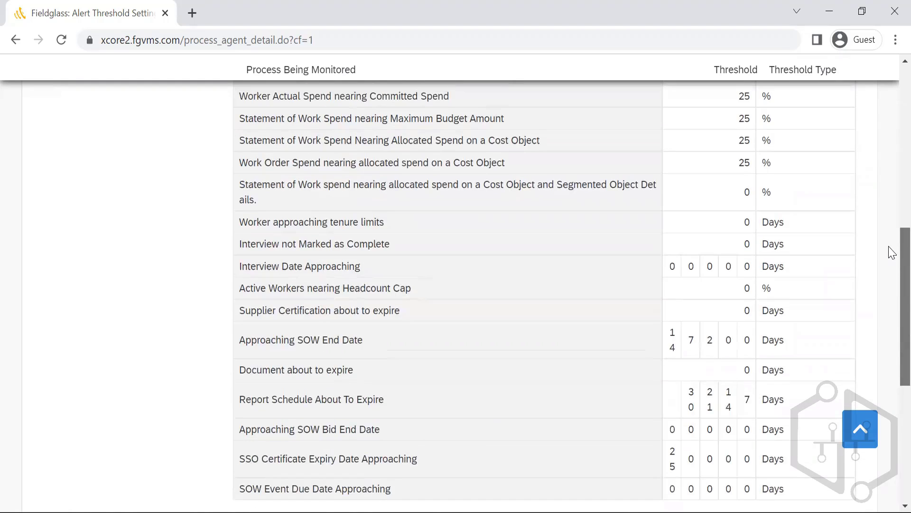
{"action": "scroll", "coordinate": [891, 180], "scroll_direction": "up", "scroll_amount": 9}
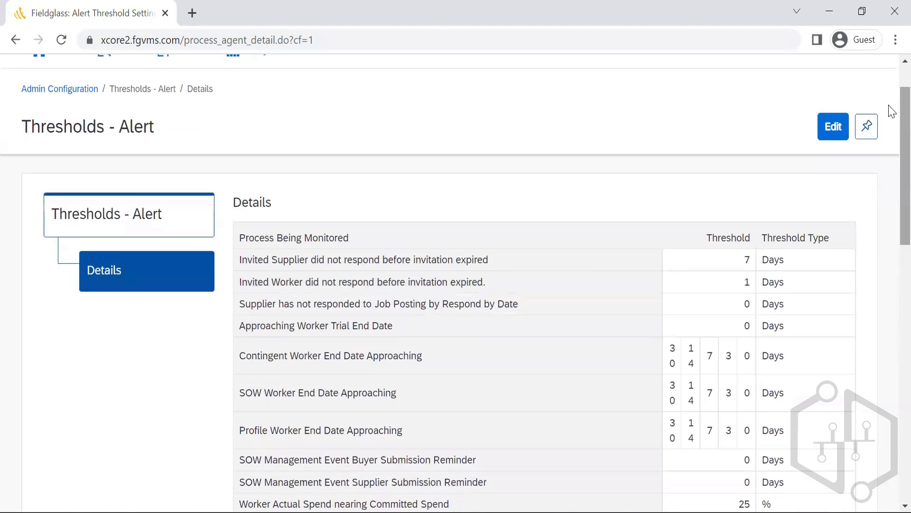
{"action": "scroll", "coordinate": [891, 78], "scroll_direction": "up", "scroll_amount": 2}
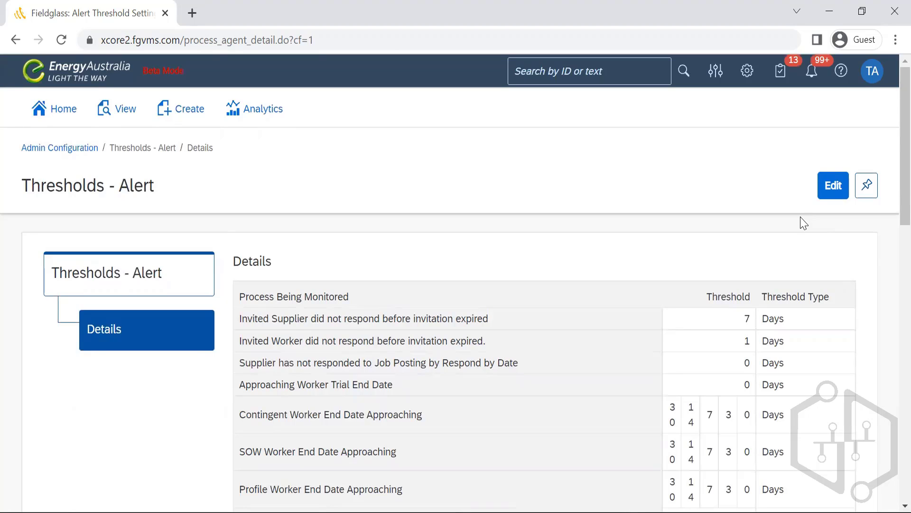
{"action": "left_click", "coordinate": [827, 197]}
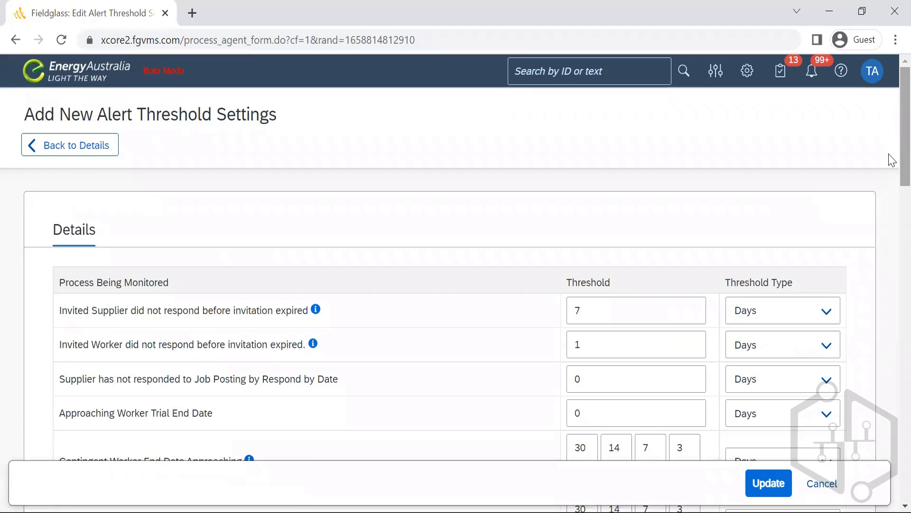
Set SOW Event Due Date Approaching's first threshold to 10 Days.
{"action": "scroll", "coordinate": [892, 159], "scroll_direction": "down", "scroll_amount": 12}
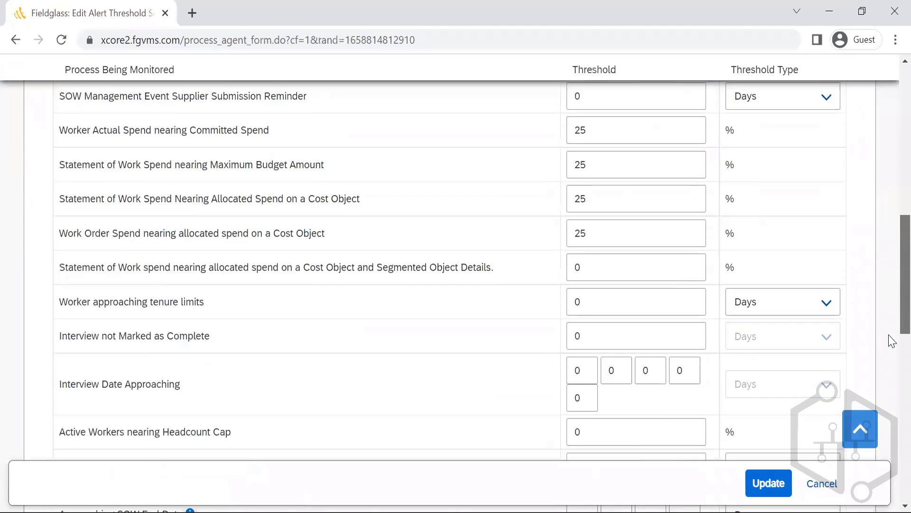
{"action": "scroll", "coordinate": [893, 340], "scroll_direction": "down", "scroll_amount": 10}
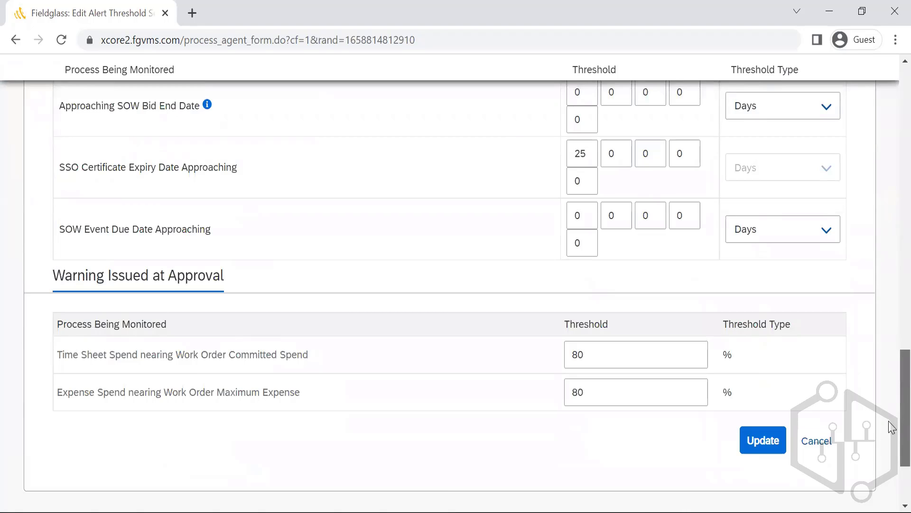
{"action": "scroll", "coordinate": [892, 448], "scroll_direction": "up", "scroll_amount": 3}
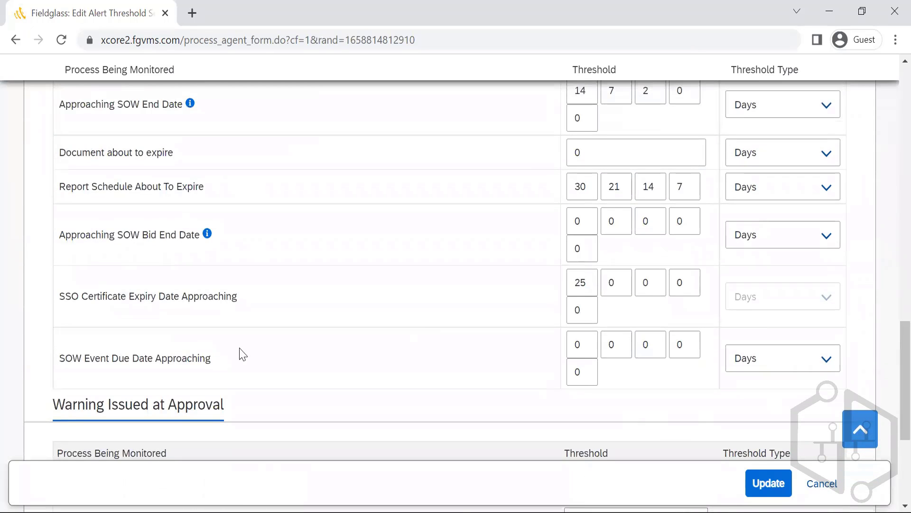
{"action": "left_click_drag", "start_coordinate": [217, 364], "coordinate": [54, 375]}
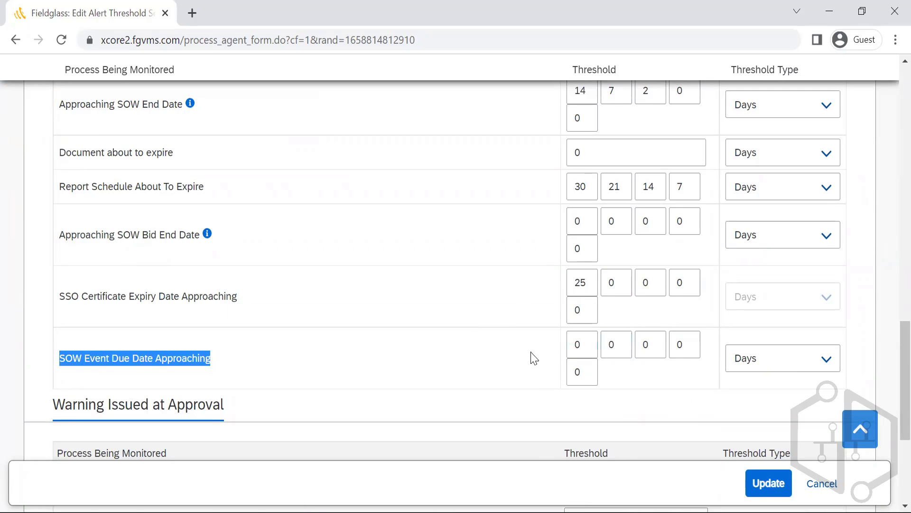
{"action": "left_click", "coordinate": [583, 341]}
{"action": "key", "text": "BackSpace"}
{"action": "type", "text": "10"}
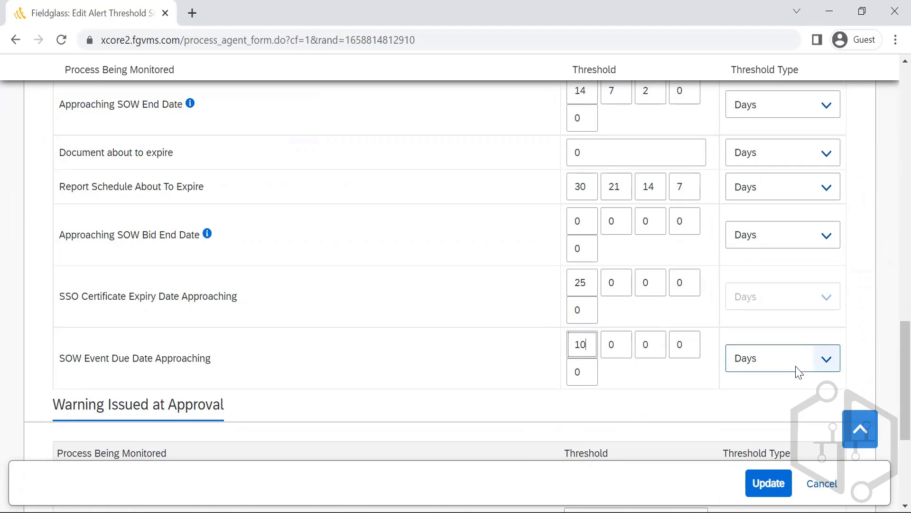
{"action": "left_click", "coordinate": [811, 359]}
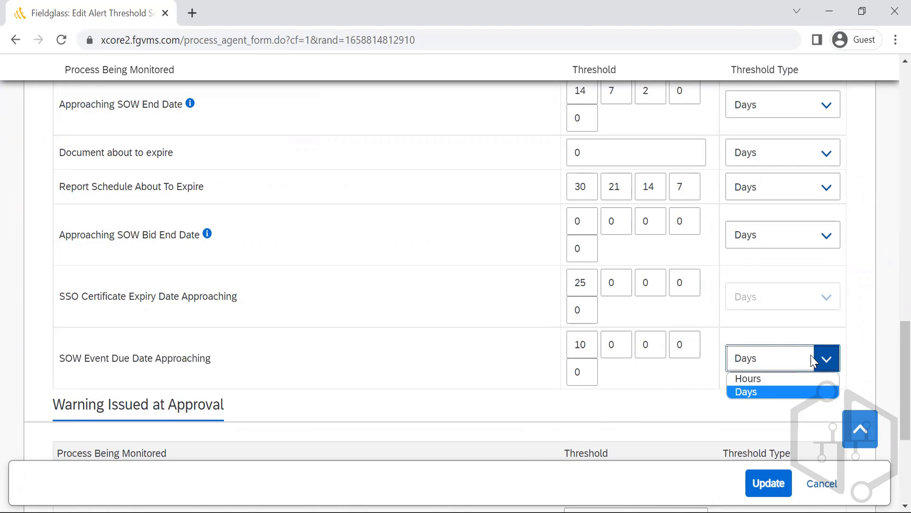
{"action": "left_click", "coordinate": [812, 359]}
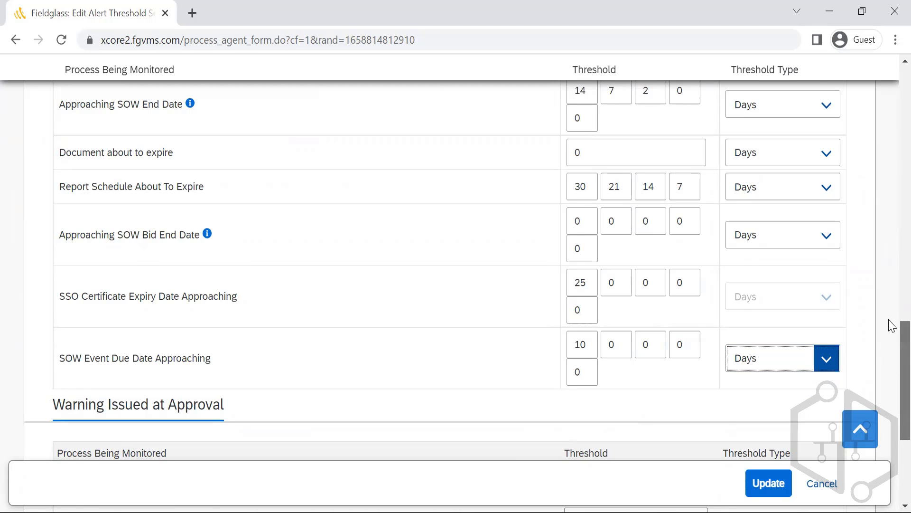
Cancel the alert threshold edit form and return to the Thresholds - Alert details.
{"action": "scroll", "coordinate": [891, 285], "scroll_direction": "up", "scroll_amount": 5}
{"action": "scroll", "coordinate": [891, 243], "scroll_direction": "up", "scroll_amount": 10}
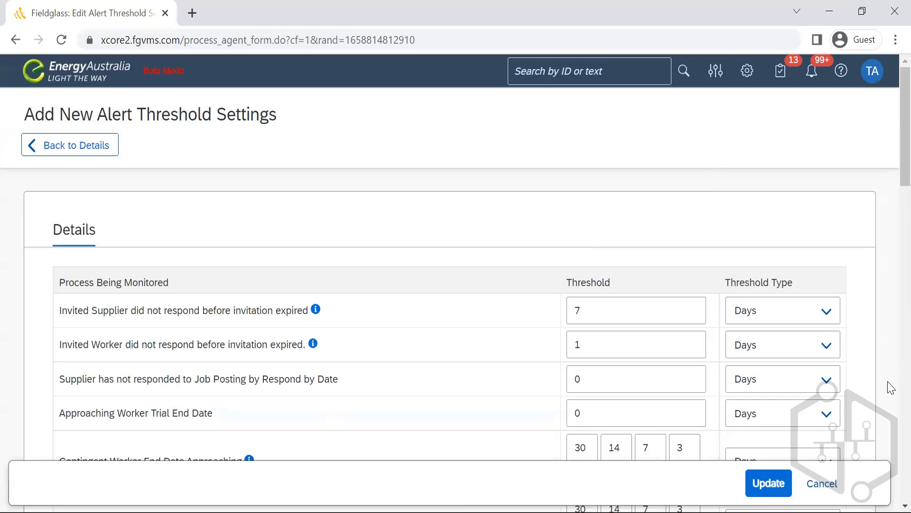
{"action": "left_click", "coordinate": [820, 483]}
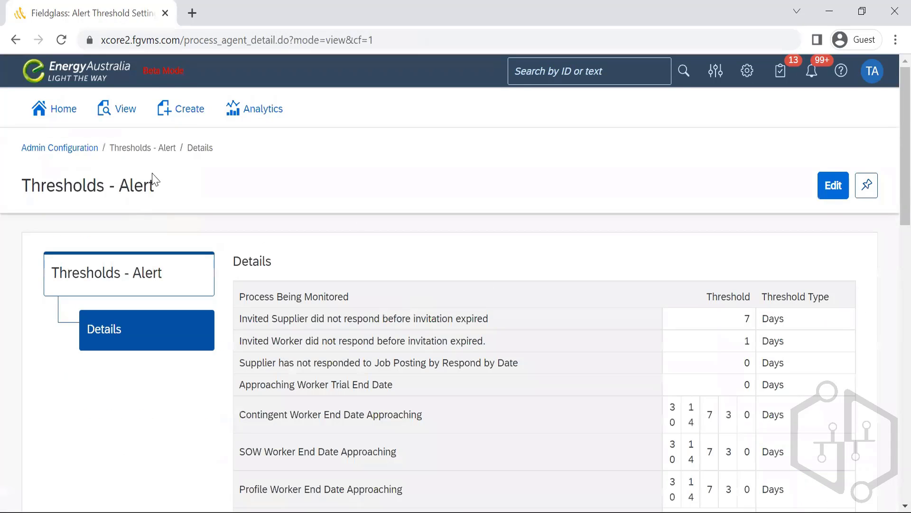
Go back to Admin Configuration and open Thresholds - Escalation, highlighting its Default entry.
{"action": "left_click", "coordinate": [71, 150]}
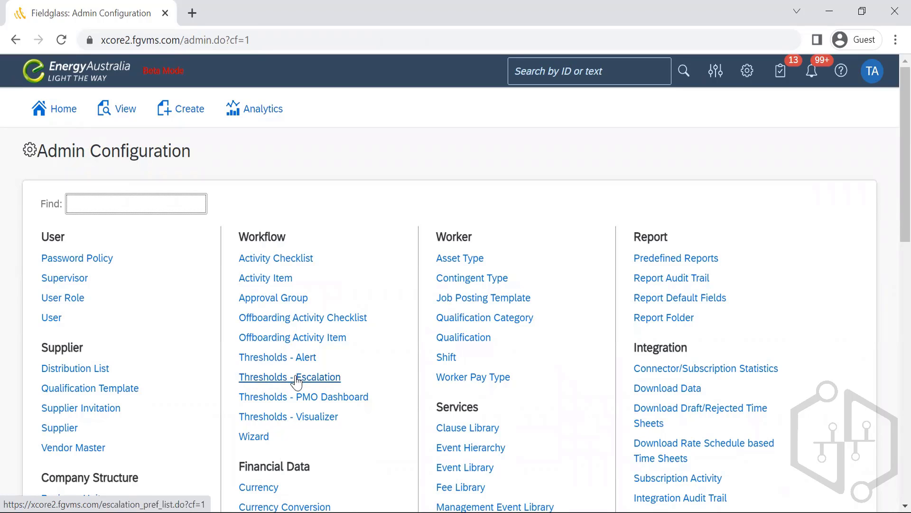
{"action": "left_click", "coordinate": [296, 379]}
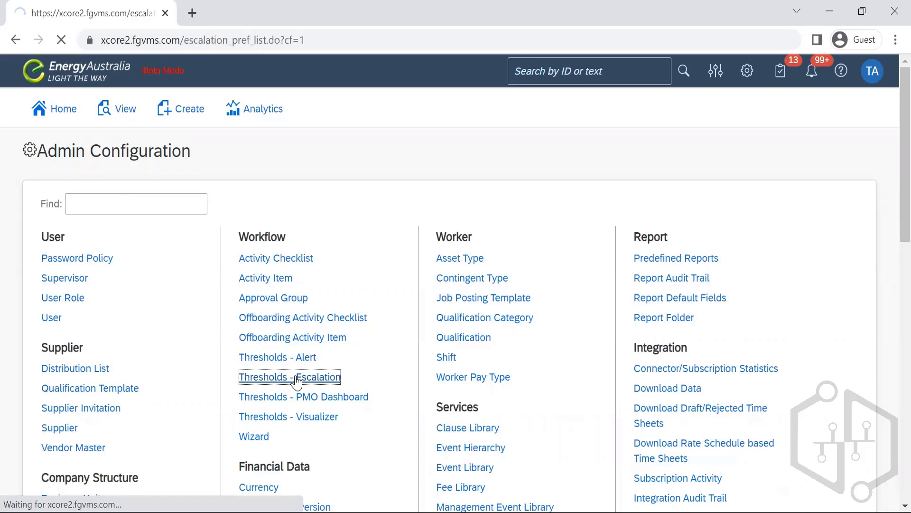
{"action": "left_click_drag", "start_coordinate": [280, 357], "coordinate": [248, 323]}
Open the Default escalation preference, showing Time Sheet submission at 8 hours and approval at 72.
{"action": "left_click", "coordinate": [409, 391]}
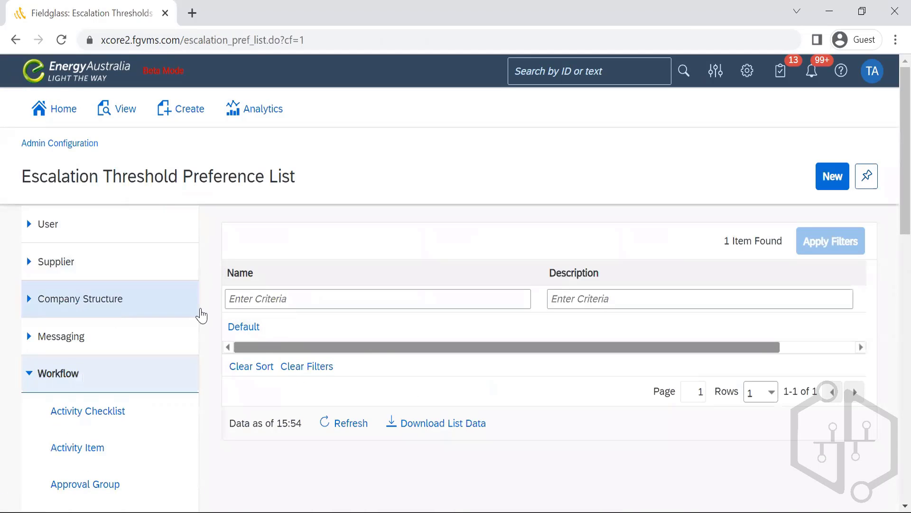
{"action": "left_click", "coordinate": [236, 329]}
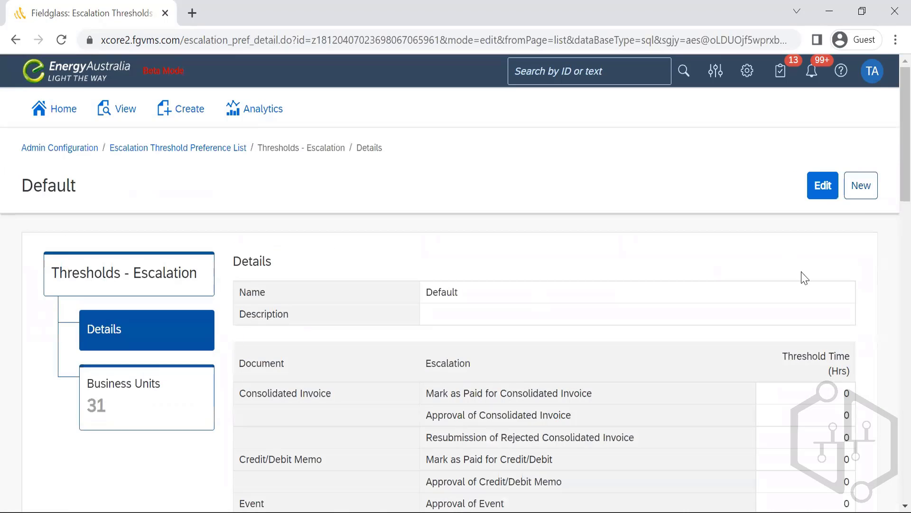
{"action": "left_click_drag", "start_coordinate": [890, 155], "coordinate": [869, 147]}
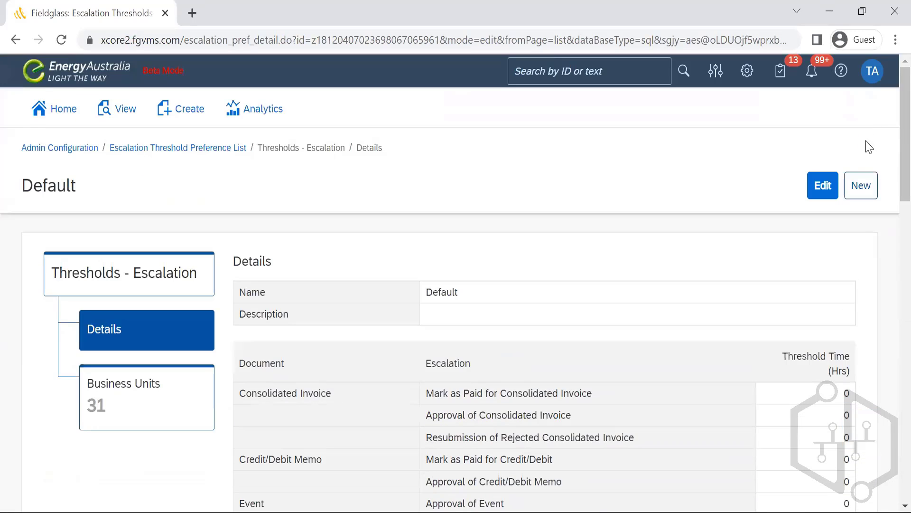
Edit the Default escalation preference and scroll through its Threshold Time (Hrs) fields.
{"action": "left_click", "coordinate": [825, 186]}
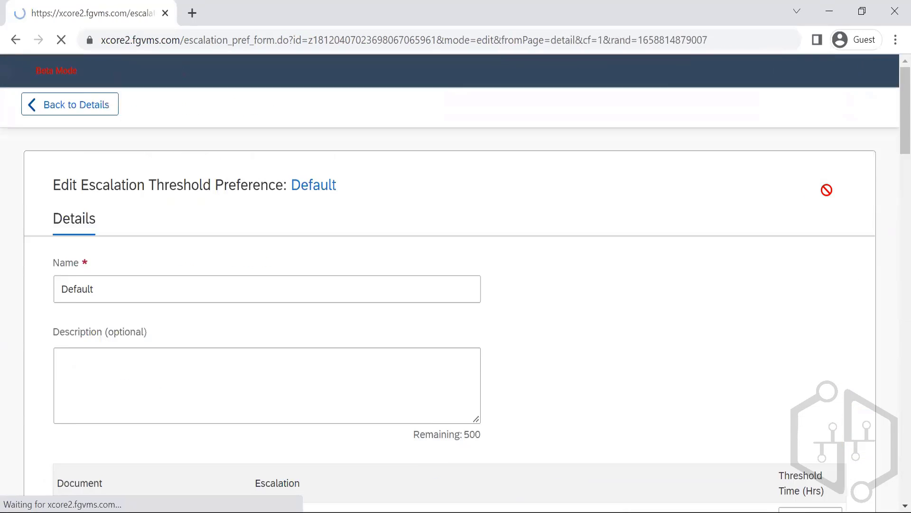
{"action": "left_click_drag", "start_coordinate": [892, 127], "coordinate": [891, 221]}
{"action": "scroll", "coordinate": [891, 209], "scroll_direction": "down", "scroll_amount": 3}
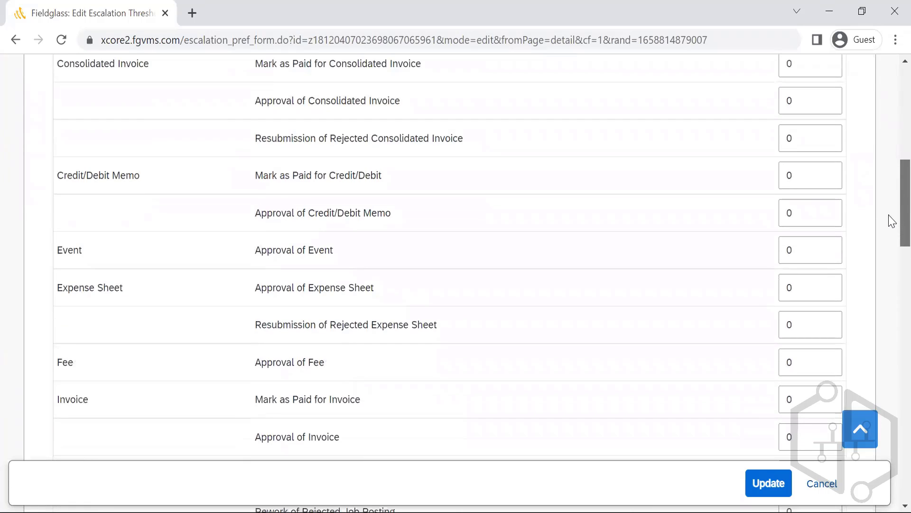
{"action": "left_click_drag", "start_coordinate": [891, 220], "coordinate": [891, 210]}
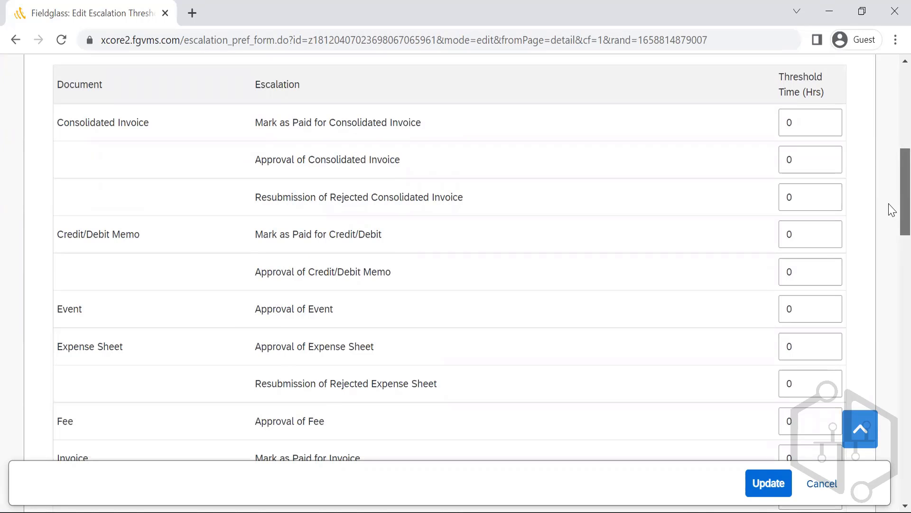
{"action": "mouse_move", "coordinate": [892, 209]}
{"action": "left_mouse_down"}
{"action": "mouse_move", "coordinate": [891, 489]}
{"action": "mouse_move", "coordinate": [891, 372]}
{"action": "mouse_move", "coordinate": [866, 101]}
{"action": "mouse_move", "coordinate": [891, 203]}
{"action": "left_mouse_up"}
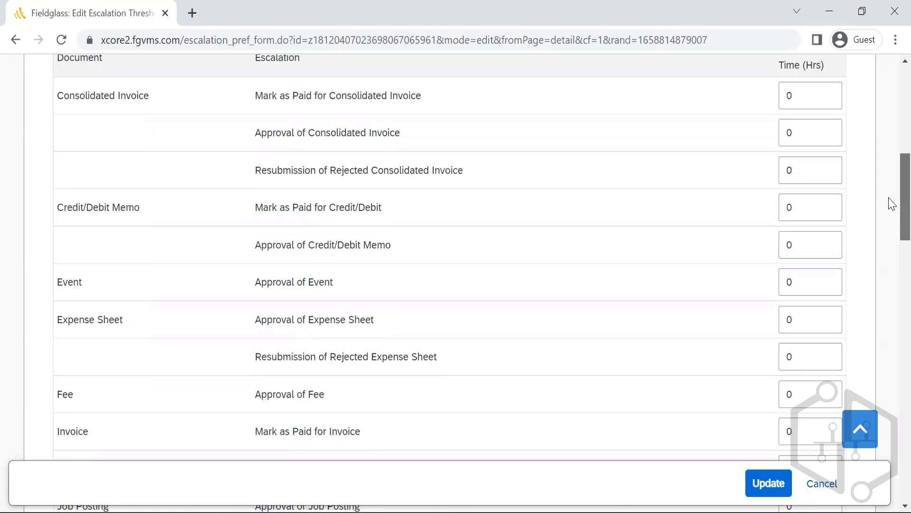
{"action": "scroll", "coordinate": [890, 189], "scroll_direction": "up", "scroll_amount": 9}
{"action": "scroll", "coordinate": [890, 210], "scroll_direction": "down", "scroll_amount": 9}
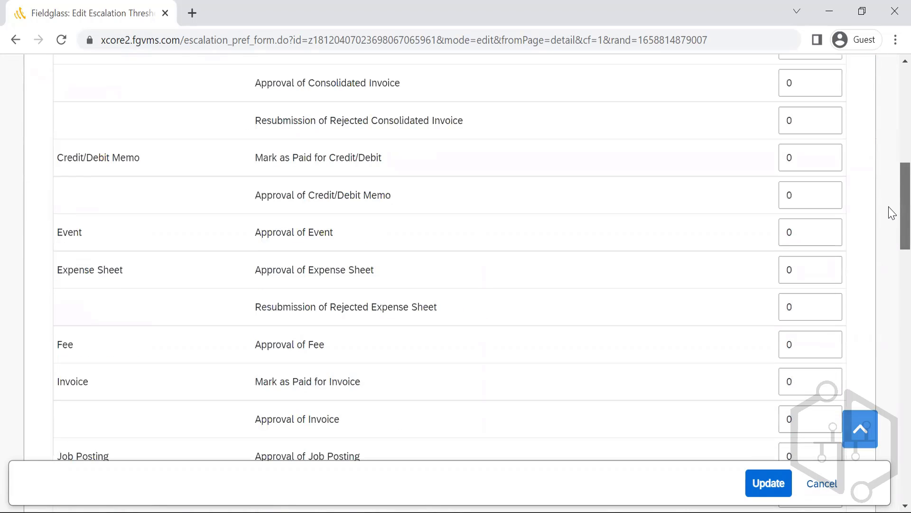
{"action": "scroll", "coordinate": [891, 237], "scroll_direction": "down", "scroll_amount": 2}
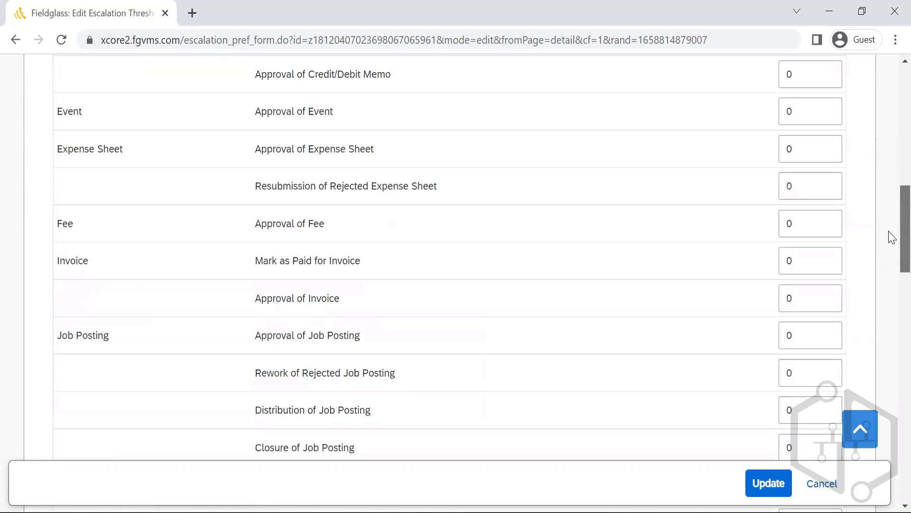
{"action": "scroll", "coordinate": [891, 237], "scroll_direction": "down", "scroll_amount": 1}
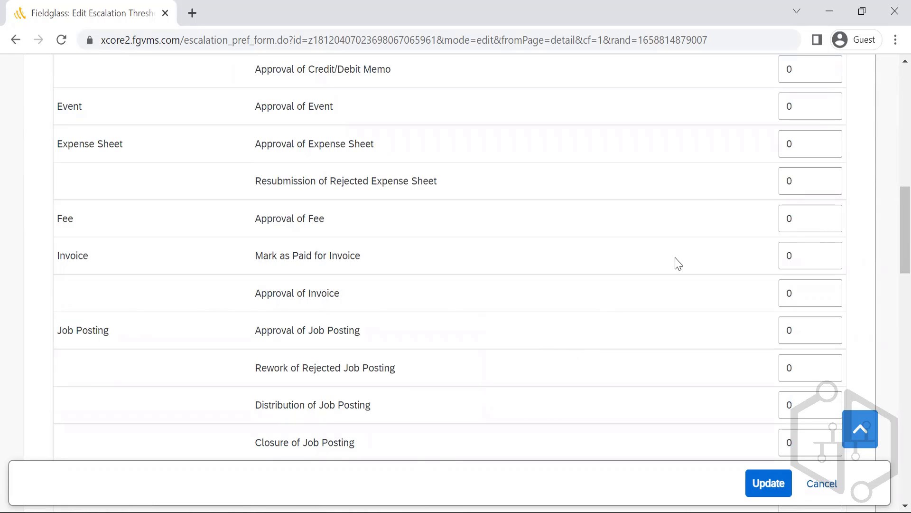
{"action": "scroll", "coordinate": [890, 338], "scroll_direction": "down", "scroll_amount": 8}
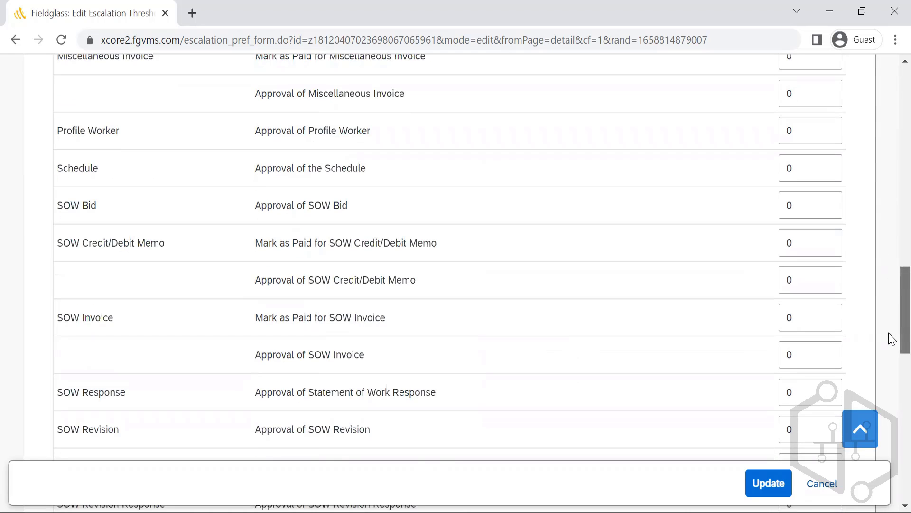
{"action": "scroll", "coordinate": [891, 338], "scroll_direction": "down", "scroll_amount": 12}
{"action": "scroll", "coordinate": [889, 311], "scroll_direction": "up", "scroll_amount": 15}
{"action": "scroll", "coordinate": [891, 228], "scroll_direction": "up", "scroll_amount": 10}
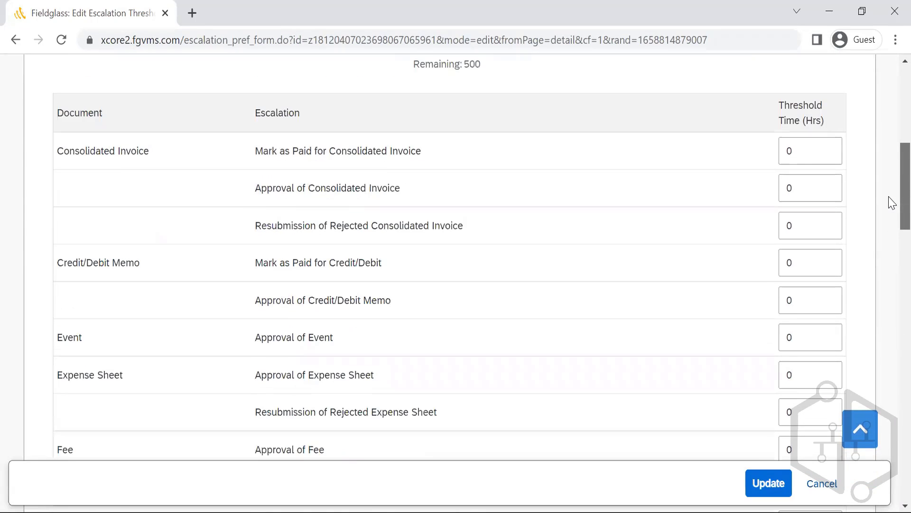
{"action": "scroll", "coordinate": [892, 203], "scroll_direction": "up", "scroll_amount": 8}
{"action": "scroll", "coordinate": [891, 142], "scroll_direction": "down", "scroll_amount": 10}
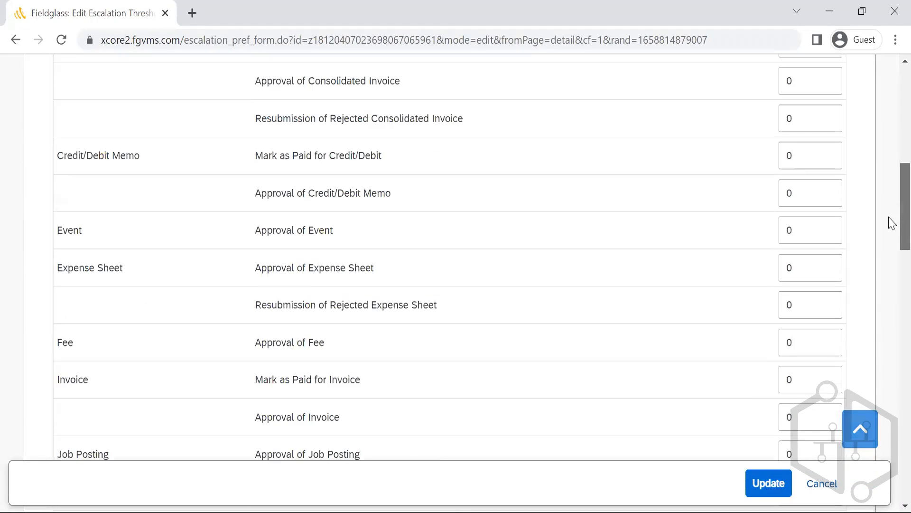
{"action": "scroll", "coordinate": [891, 246], "scroll_direction": "down", "scroll_amount": 5}
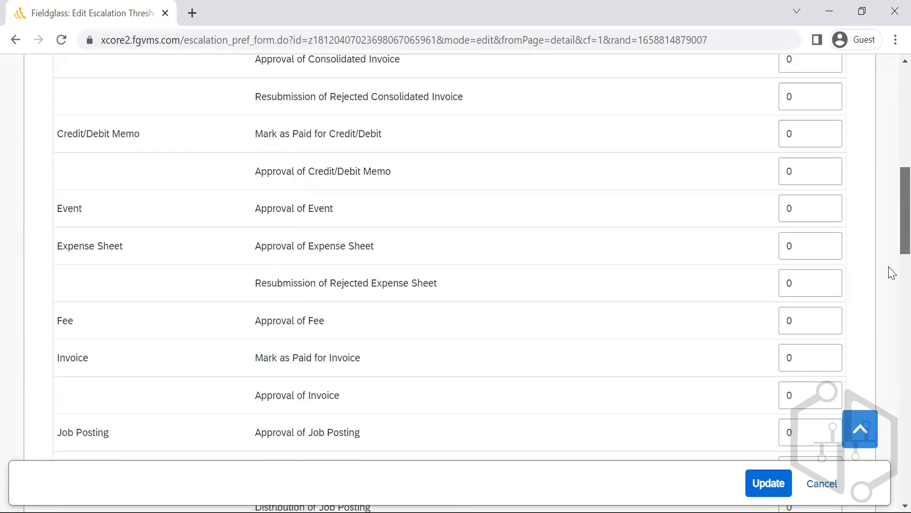
{"action": "scroll", "coordinate": [890, 190], "scroll_direction": "up", "scroll_amount": 15}
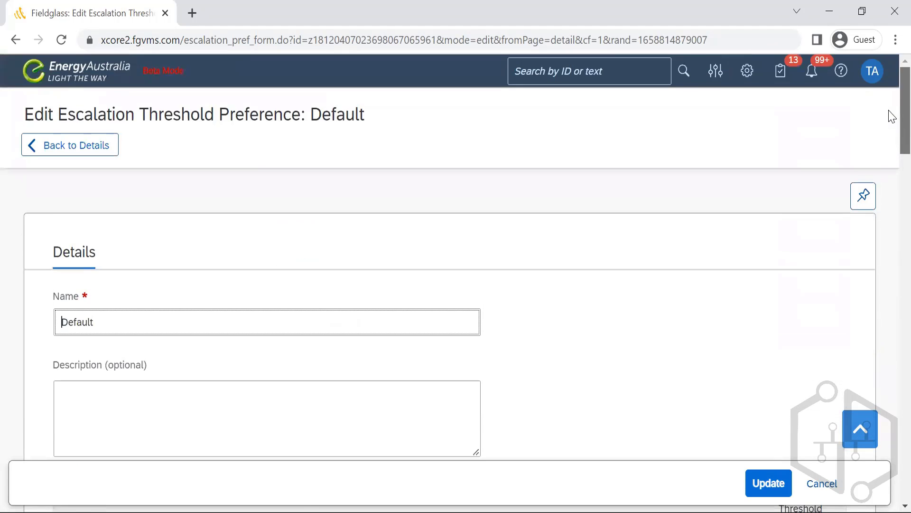
{"action": "scroll", "coordinate": [890, 152], "scroll_direction": "down", "scroll_amount": 6}
{"action": "scroll", "coordinate": [891, 190], "scroll_direction": "down", "scroll_amount": 1}
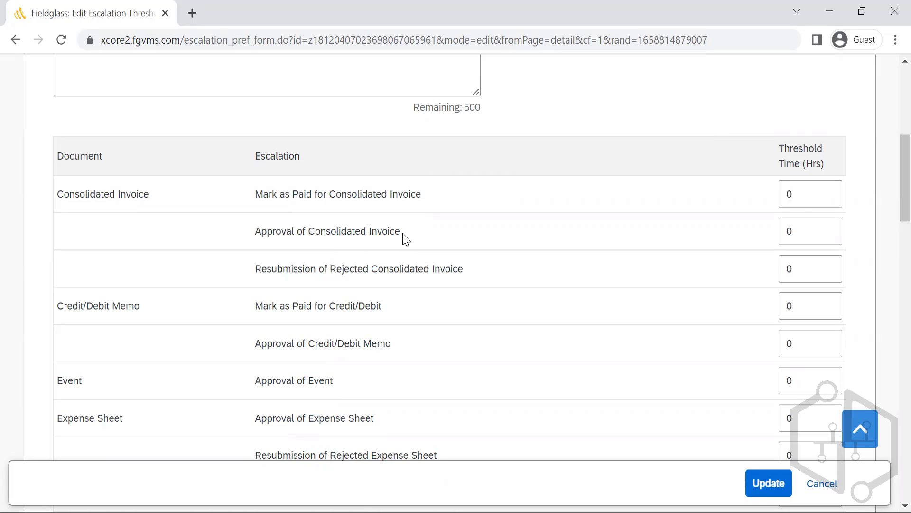
{"action": "left_click_drag", "start_coordinate": [402, 234], "coordinate": [233, 232]}
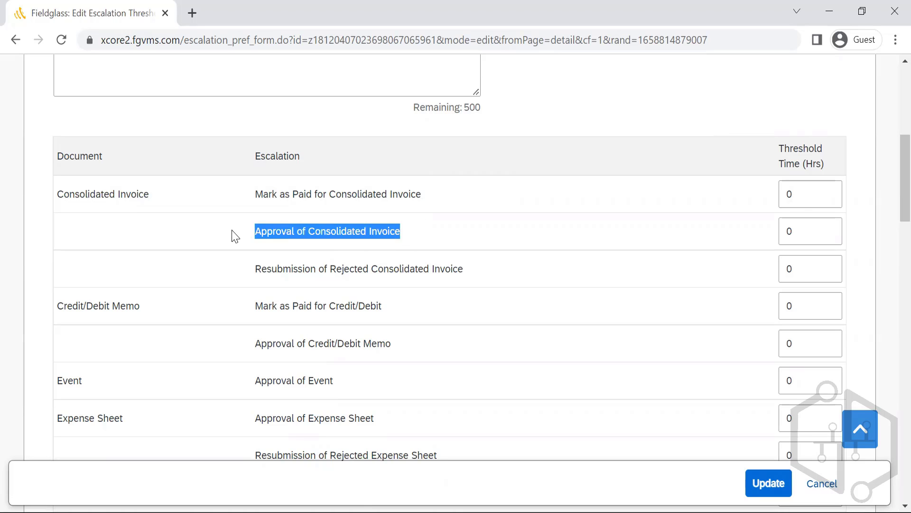
{"action": "left_click", "coordinate": [398, 233]}
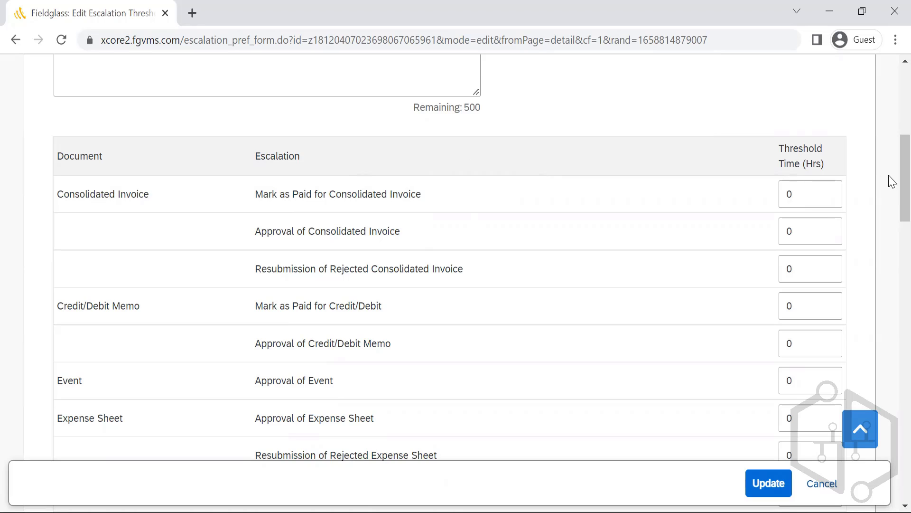
{"action": "left_click_drag", "start_coordinate": [892, 180], "coordinate": [892, 214]}
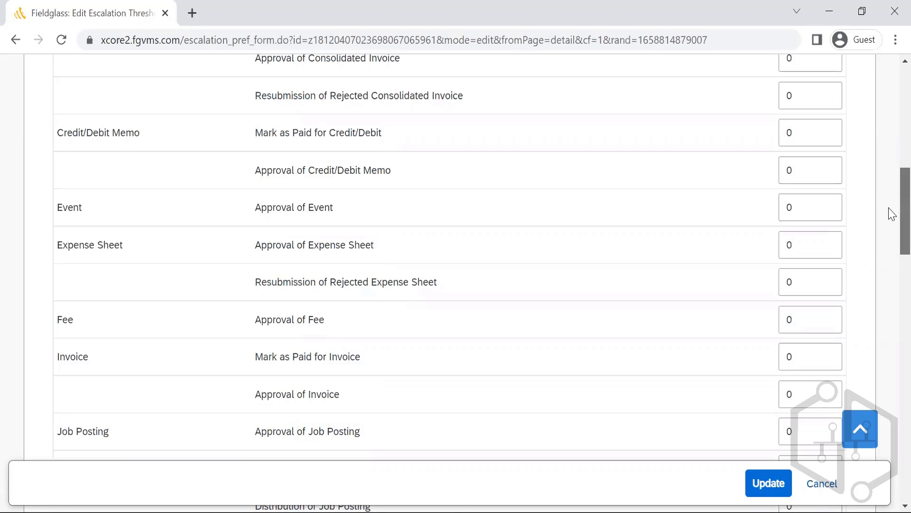
{"action": "left_click_drag", "start_coordinate": [892, 214], "coordinate": [891, 263]}
Highlight the Invoice and Posting labels and scroll to the bottom of the Default escalation edit form.
{"action": "scroll", "coordinate": [892, 262], "scroll_direction": "down", "scroll_amount": 1}
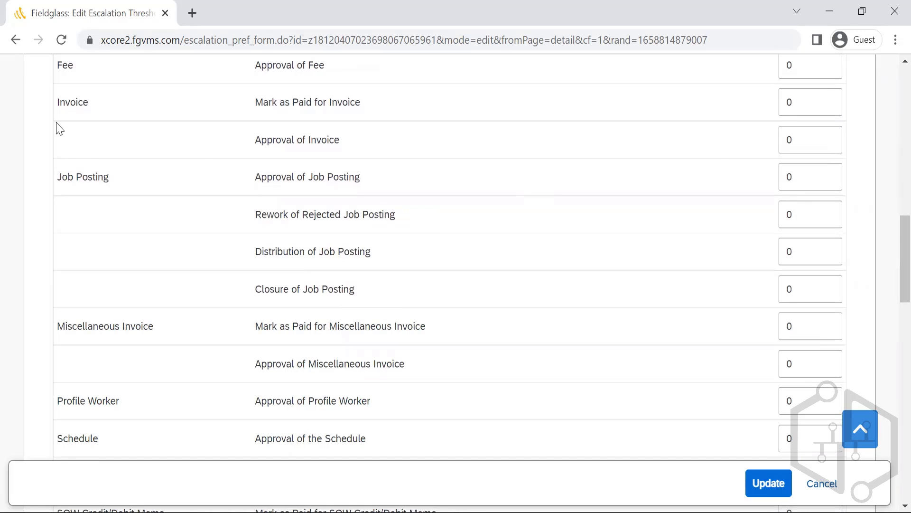
{"action": "double_click", "coordinate": [69, 101]}
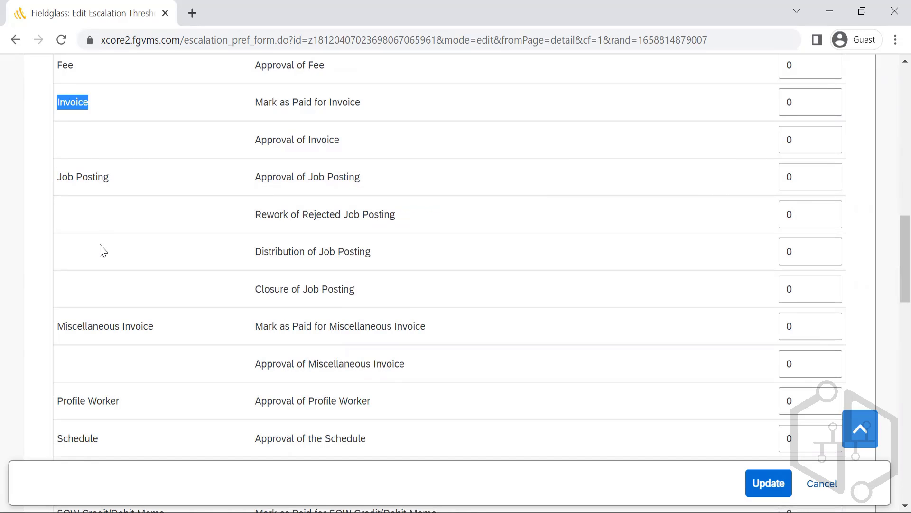
{"action": "double_click", "coordinate": [94, 178]}
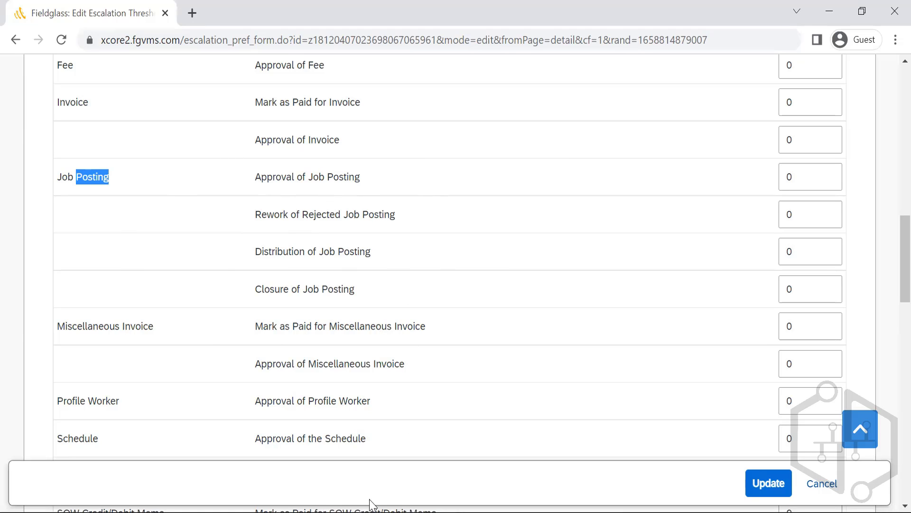
{"action": "left_click_drag", "start_coordinate": [892, 256], "coordinate": [893, 449]}
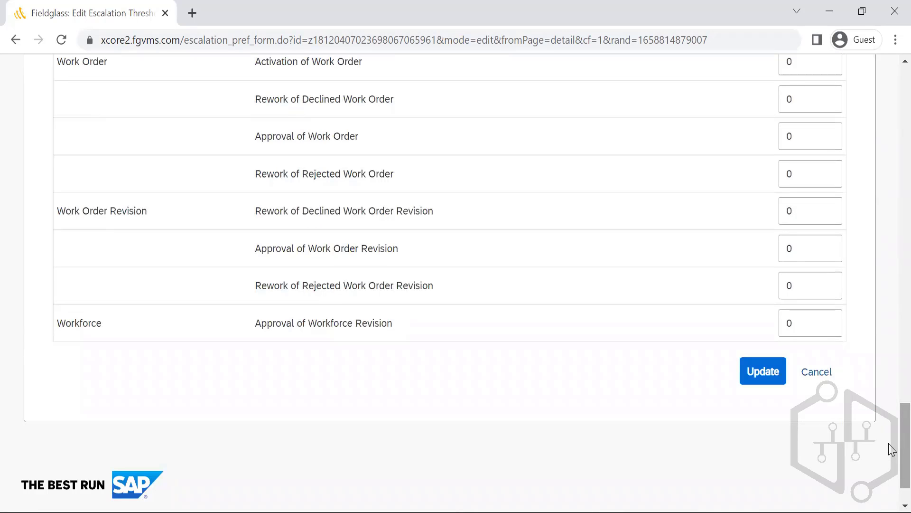
Cancel the edit form, return to the Escalation Threshold Preference List, and scroll down the Workflow sidebar.
{"action": "left_click", "coordinate": [805, 379]}
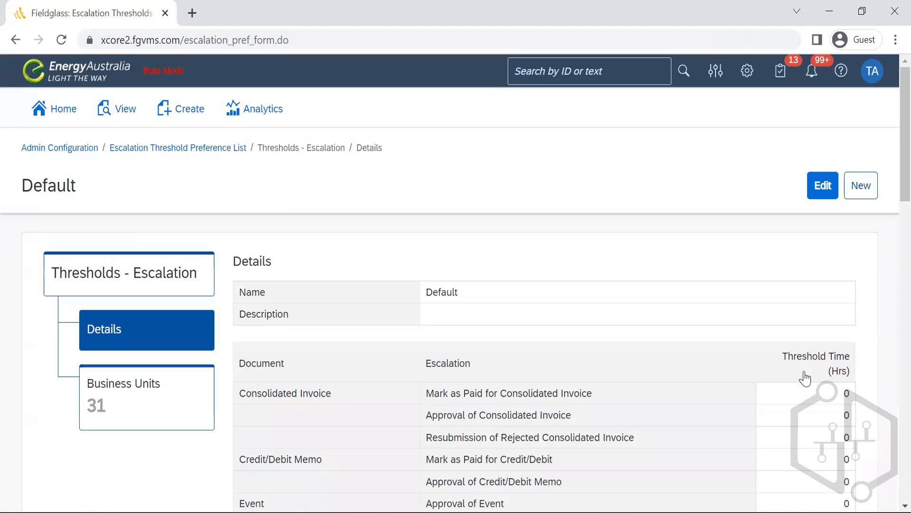
{"action": "left_click", "coordinate": [163, 149]}
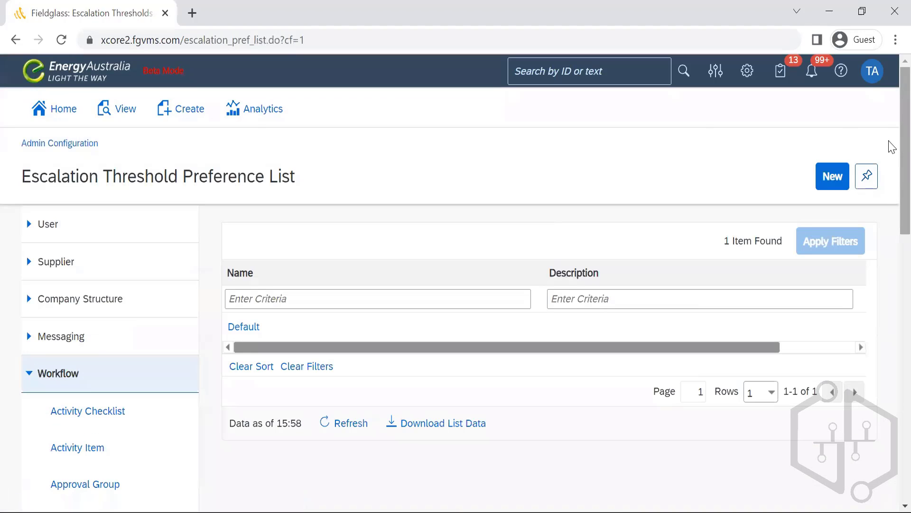
{"action": "left_click_drag", "start_coordinate": [892, 146], "coordinate": [891, 247]}
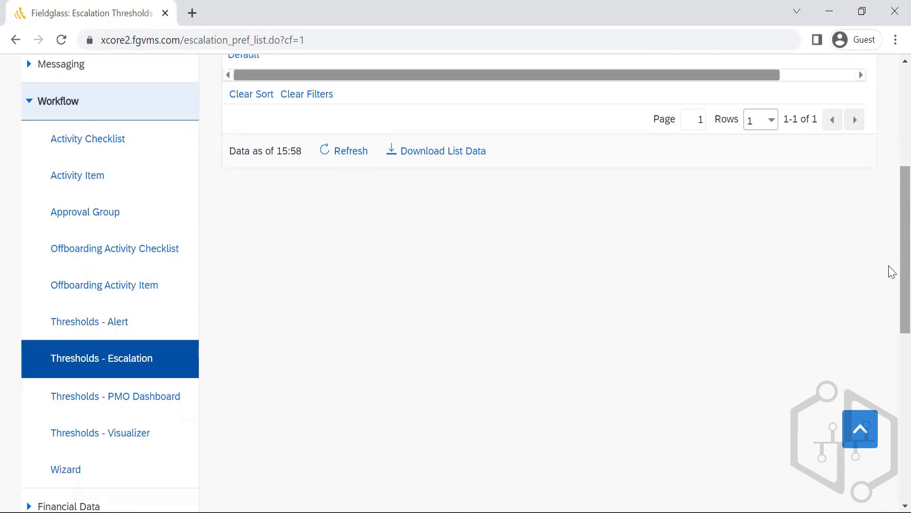
{"action": "scroll", "coordinate": [890, 271], "scroll_direction": "down", "scroll_amount": 3}
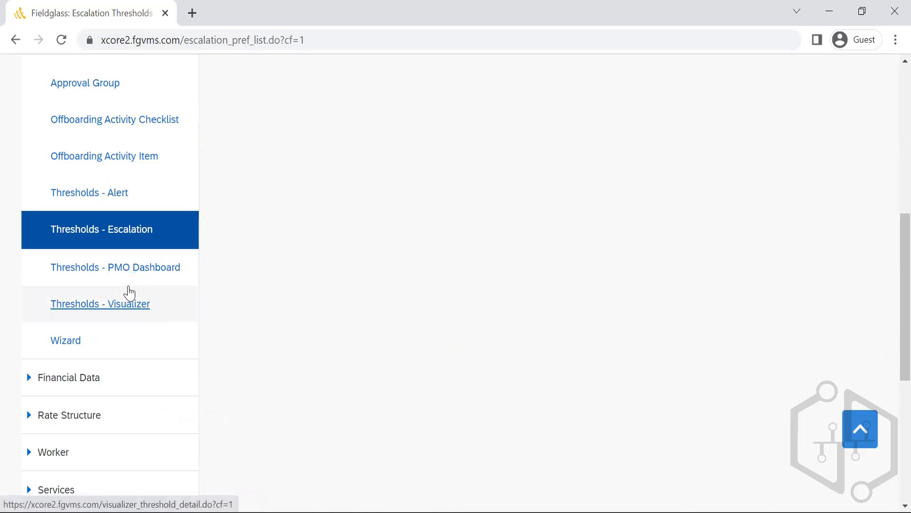
Open the Thresholds - PMO Dashboard details and review its table, including Rejected Time Sheet at 3/1 days.
{"action": "left_click", "coordinate": [122, 280]}
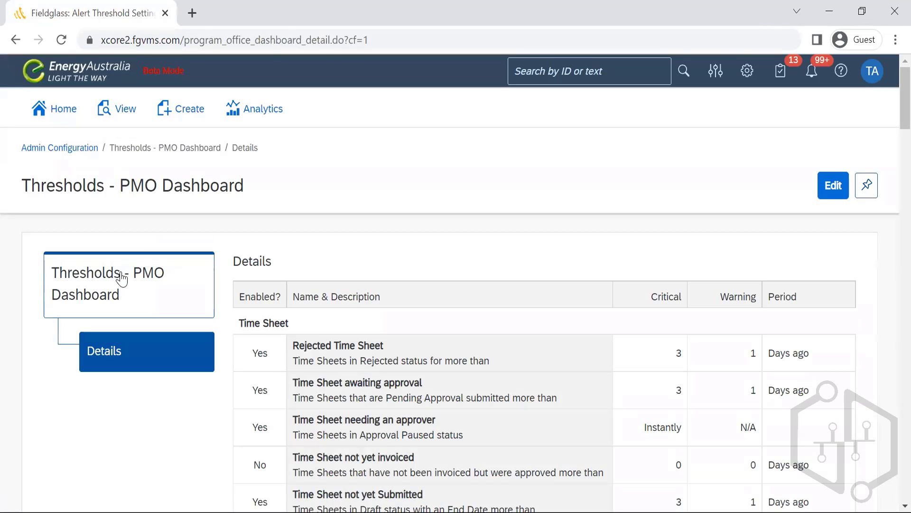
{"action": "scroll", "coordinate": [892, 113], "scroll_direction": "down", "scroll_amount": 3}
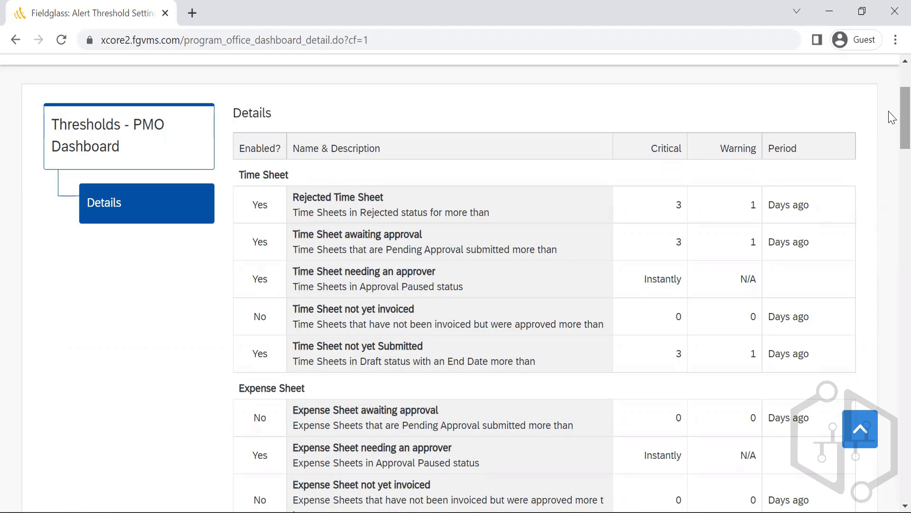
{"action": "scroll", "coordinate": [891, 117], "scroll_direction": "down", "scroll_amount": 6}
{"action": "scroll", "coordinate": [890, 166], "scroll_direction": "down", "scroll_amount": 3}
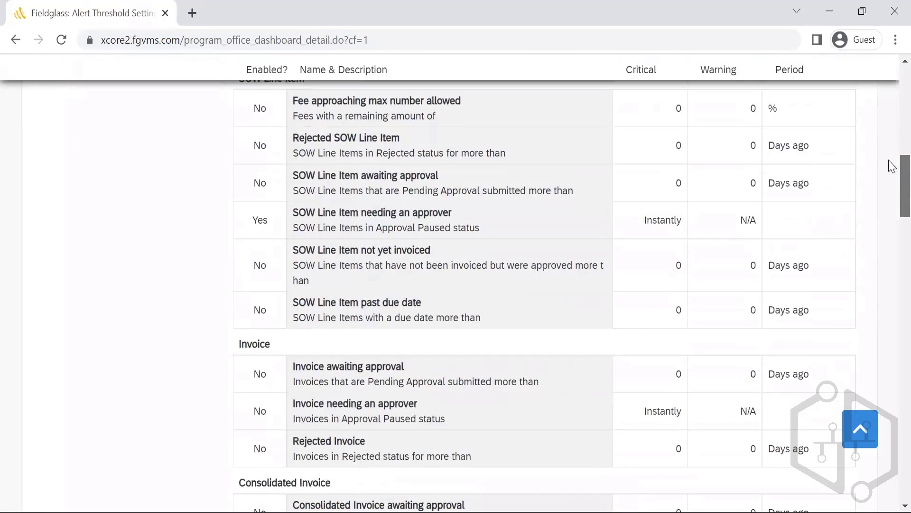
{"action": "scroll", "coordinate": [889, 127], "scroll_direction": "up", "scroll_amount": 8}
{"action": "scroll", "coordinate": [890, 205], "scroll_direction": "down", "scroll_amount": 10}
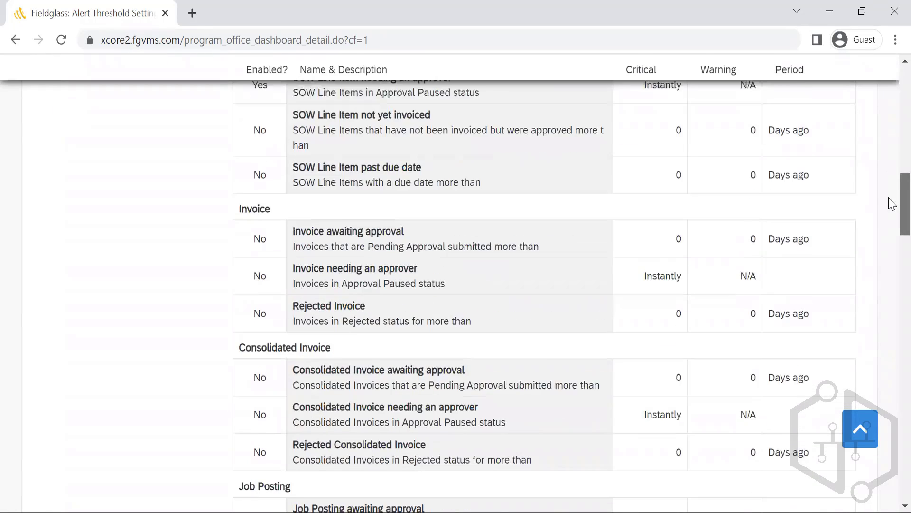
{"action": "scroll", "coordinate": [891, 143], "scroll_direction": "up", "scroll_amount": 9}
{"action": "scroll", "coordinate": [891, 167], "scroll_direction": "down", "scroll_amount": 4}
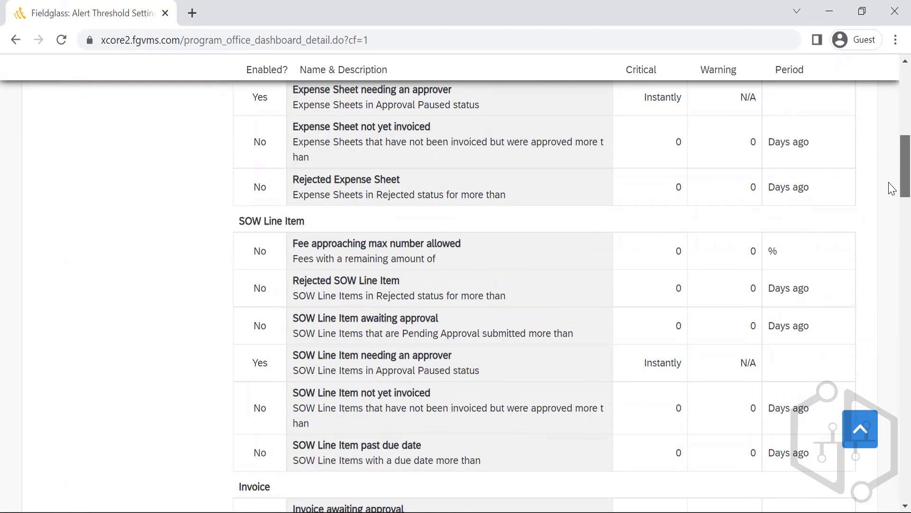
{"action": "scroll", "coordinate": [891, 187], "scroll_direction": "down", "scroll_amount": 6}
{"action": "scroll", "coordinate": [891, 226], "scroll_direction": "down", "scroll_amount": 6}
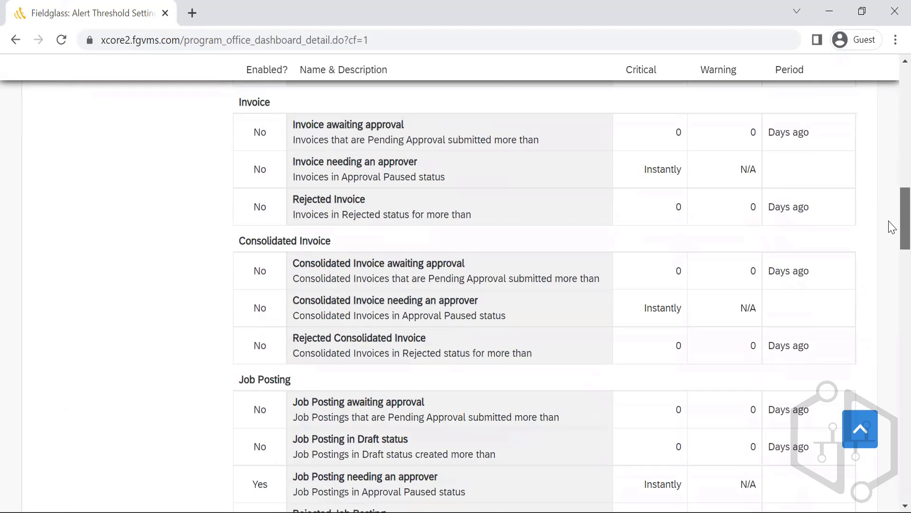
{"action": "scroll", "coordinate": [891, 251], "scroll_direction": "down", "scroll_amount": 10}
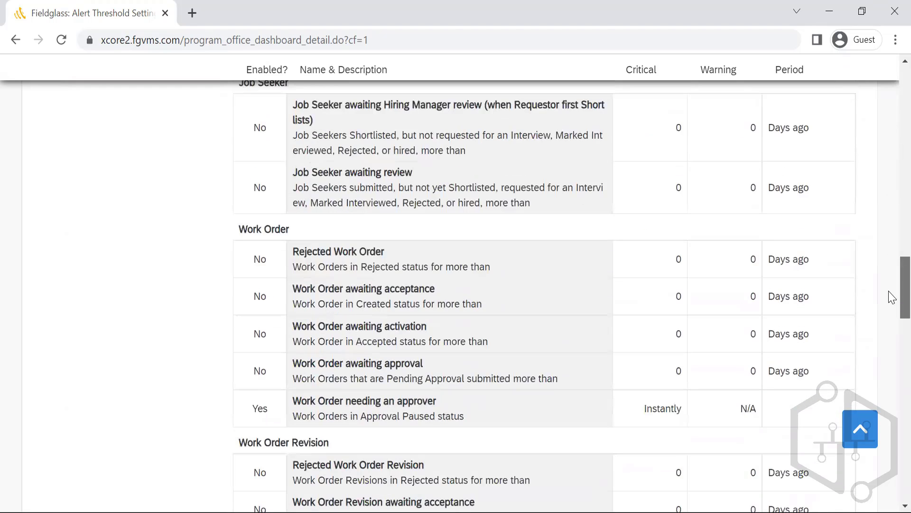
{"action": "scroll", "coordinate": [891, 373], "scroll_direction": "down", "scroll_amount": 20}
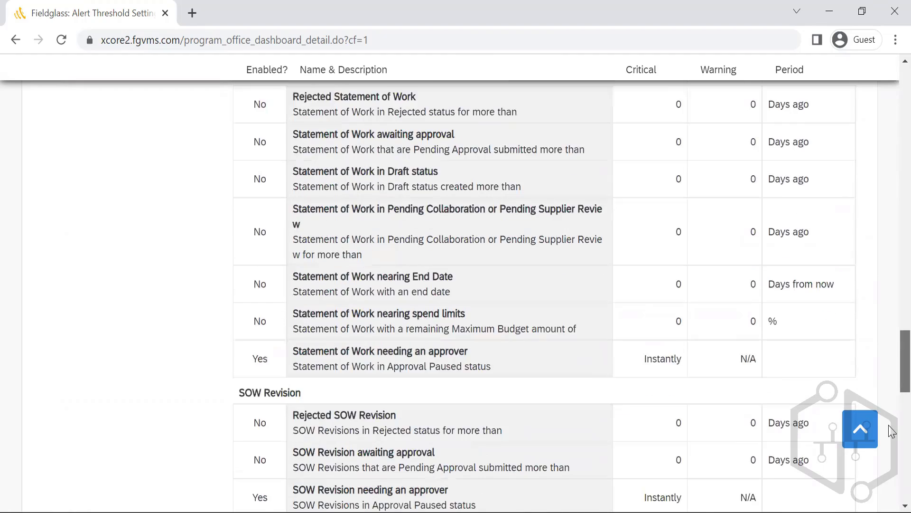
{"action": "scroll", "coordinate": [888, 434], "scroll_direction": "up", "scroll_amount": 20}
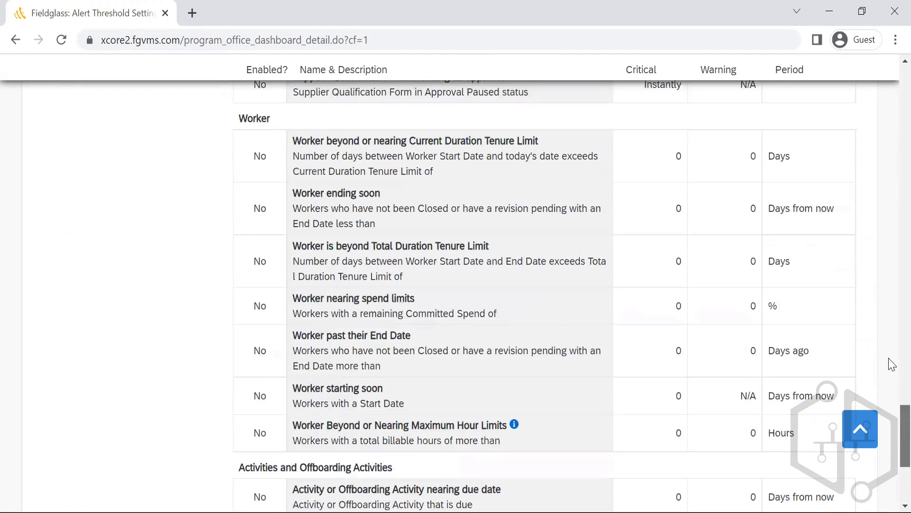
{"action": "scroll", "coordinate": [892, 98], "scroll_direction": "up", "scroll_amount": 15}
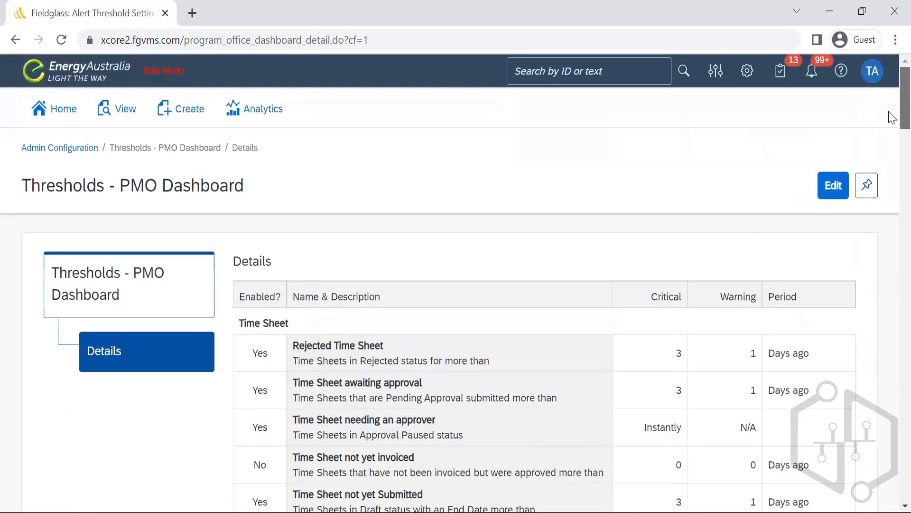
{"action": "scroll", "coordinate": [892, 102], "scroll_direction": "down", "scroll_amount": 2}
{"action": "scroll", "coordinate": [892, 103], "scroll_direction": "up", "scroll_amount": 1}
{"action": "scroll", "coordinate": [891, 104], "scroll_direction": "up", "scroll_amount": 2}
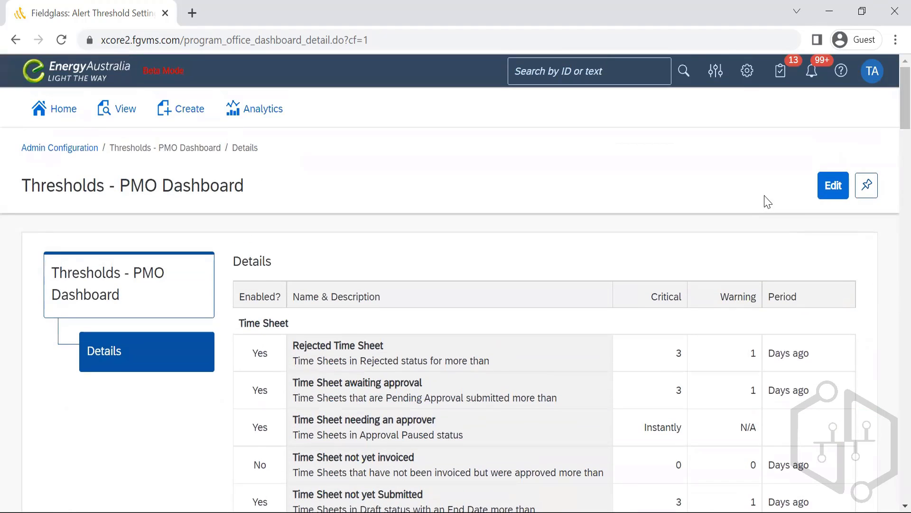
Open the PMO Dashboard thresholds for editing, then cancel the form without changing any values.
{"action": "left_click", "coordinate": [835, 186]}
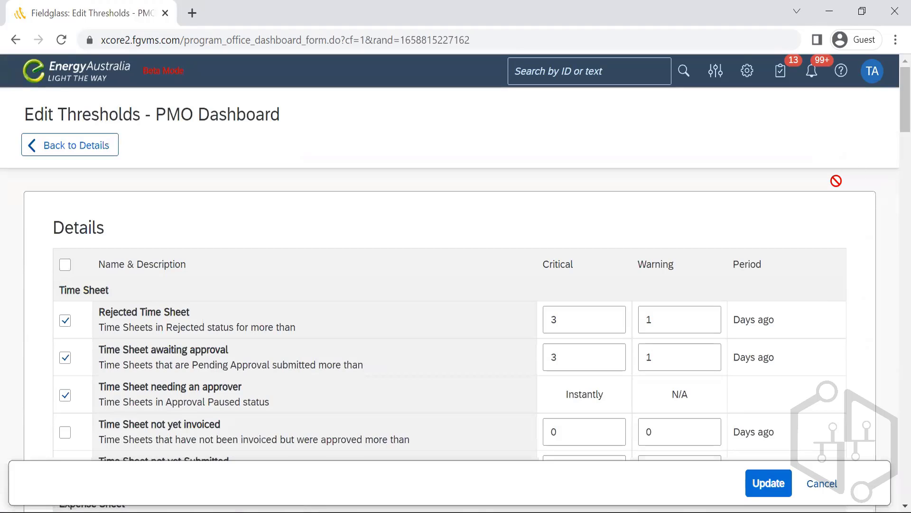
{"action": "scroll", "coordinate": [893, 127], "scroll_direction": "down", "scroll_amount": 3}
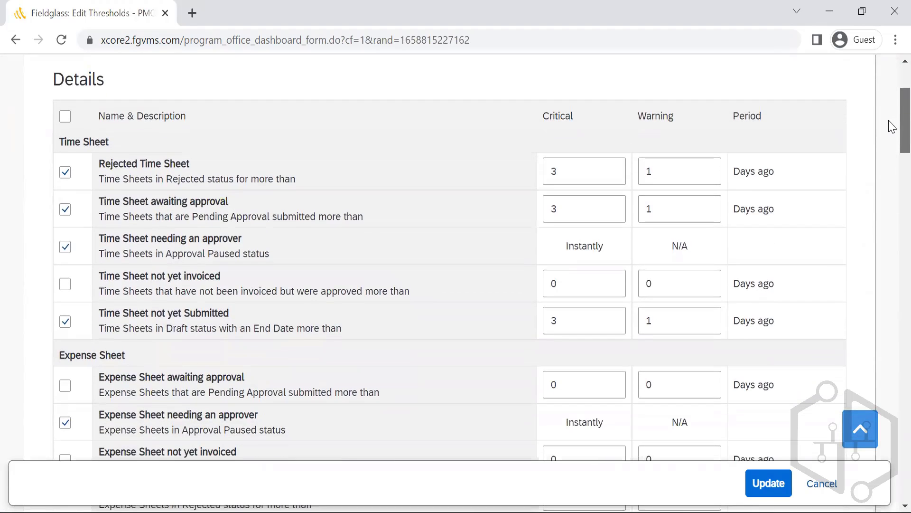
{"action": "scroll", "coordinate": [893, 128], "scroll_direction": "down", "scroll_amount": 1}
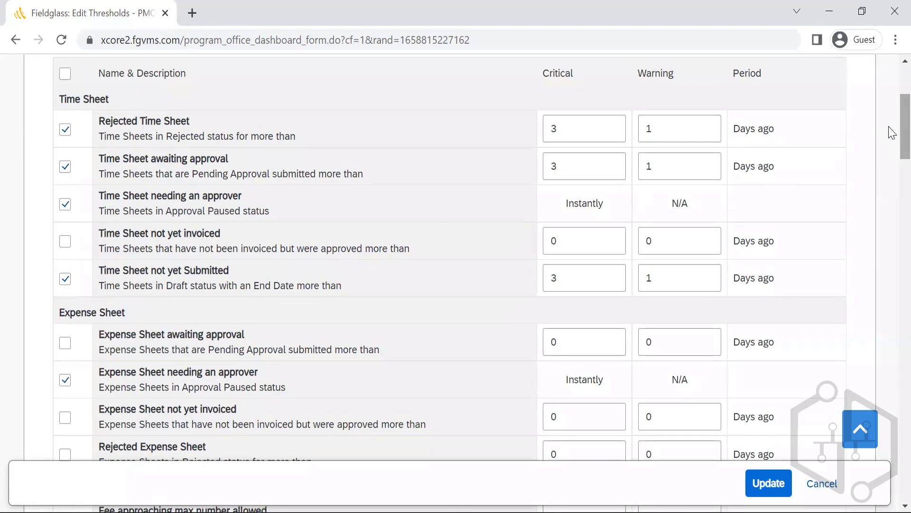
{"action": "scroll", "coordinate": [891, 119], "scroll_direction": "down", "scroll_amount": 4}
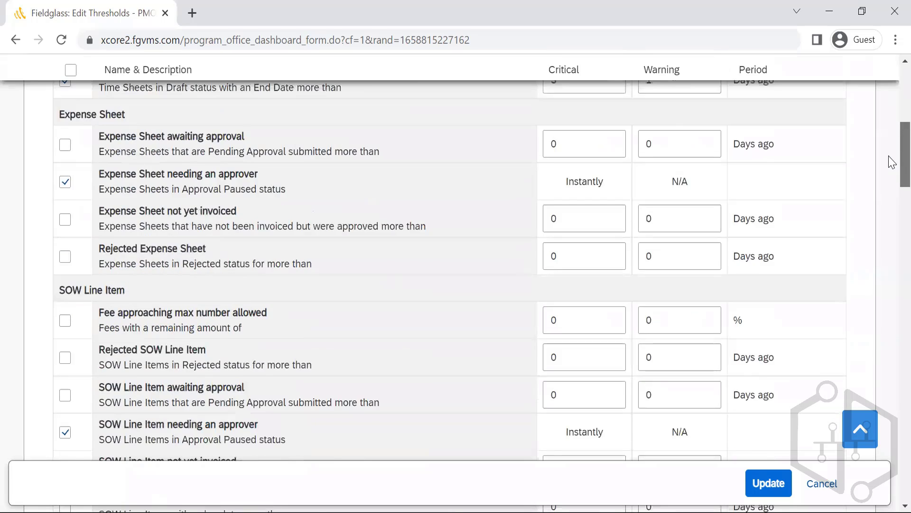
{"action": "left_click_drag", "start_coordinate": [891, 161], "coordinate": [895, 455]}
{"action": "left_click", "coordinate": [819, 340]}
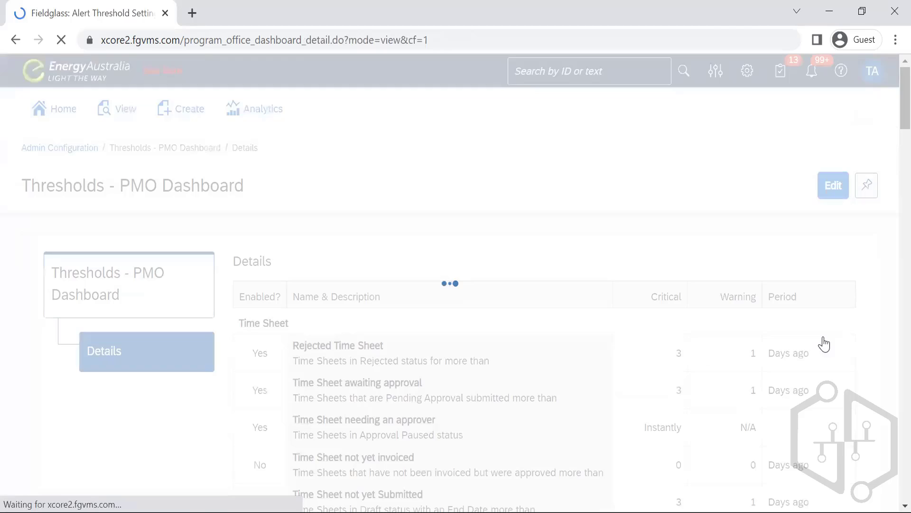
Go back to Admin Configuration and open Thresholds - Visualizer, where every threshold is disabled at 0.0.
{"action": "left_click", "coordinate": [63, 157]}
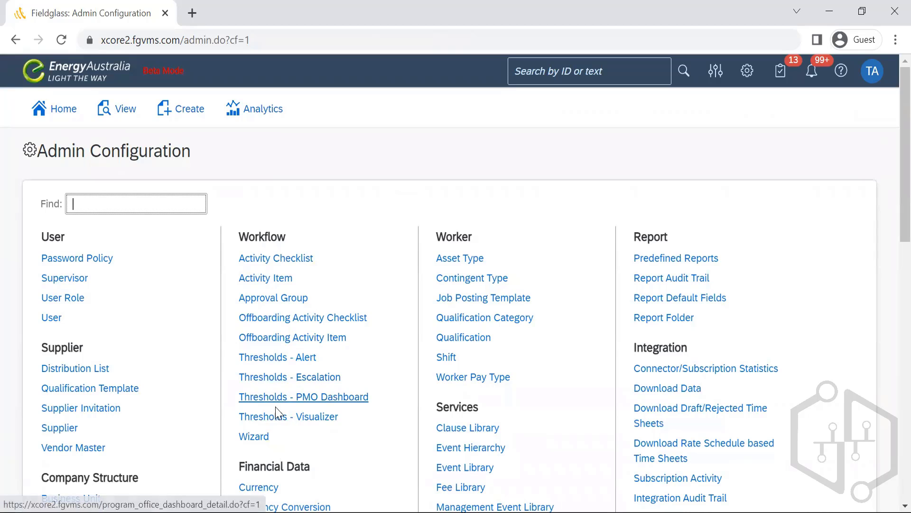
{"action": "left_click", "coordinate": [312, 426]}
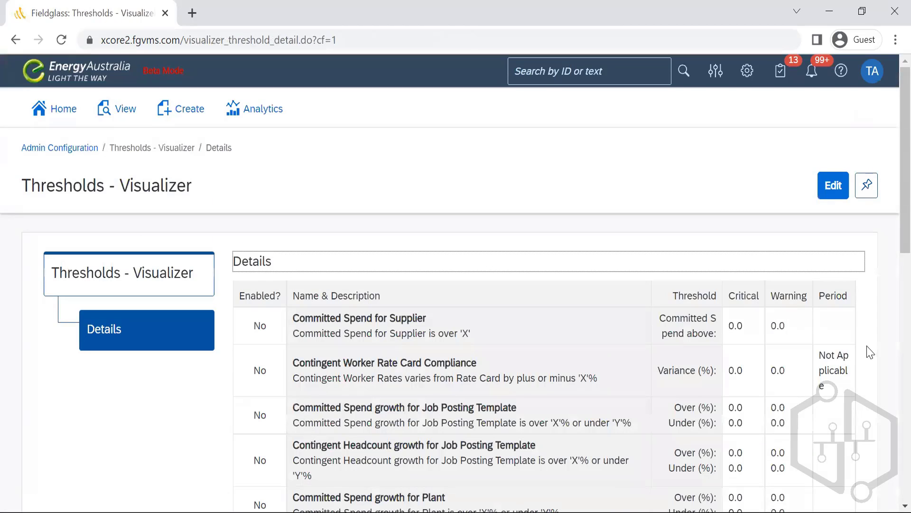
{"action": "scroll", "coordinate": [891, 365], "scroll_direction": "down", "scroll_amount": 3}
{"action": "scroll", "coordinate": [891, 364], "scroll_direction": "down", "scroll_amount": 10}
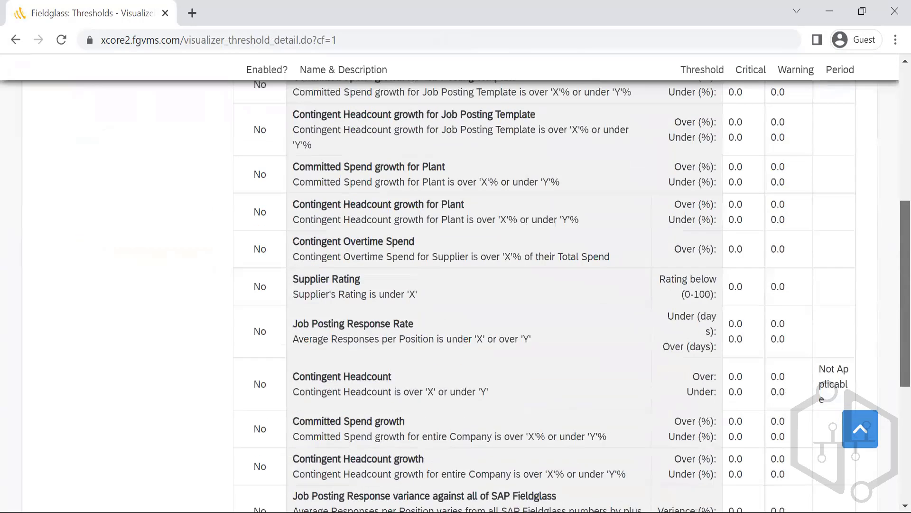
{"action": "scroll", "coordinate": [890, 285], "scroll_direction": "up", "scroll_amount": 14}
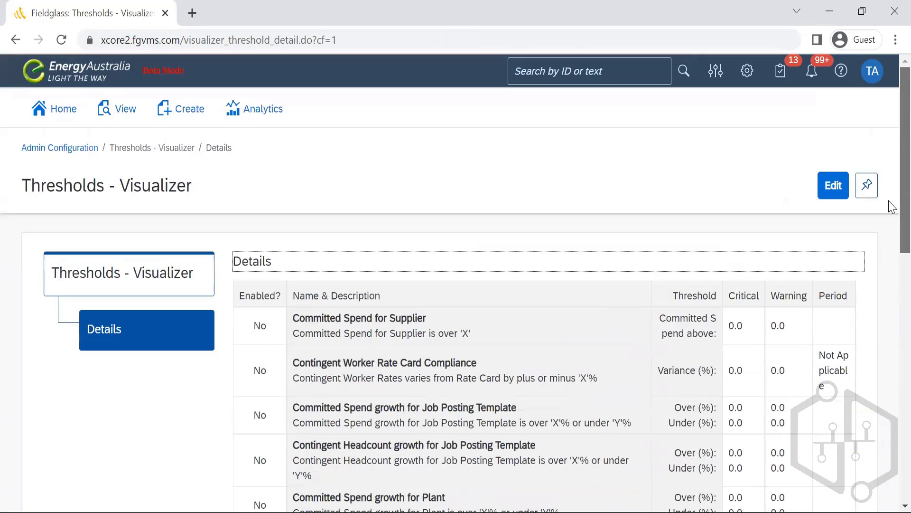
Edit the Visualizer thresholds and enable the Committed Spend for Supplier threshold.
{"action": "left_click", "coordinate": [826, 185]}
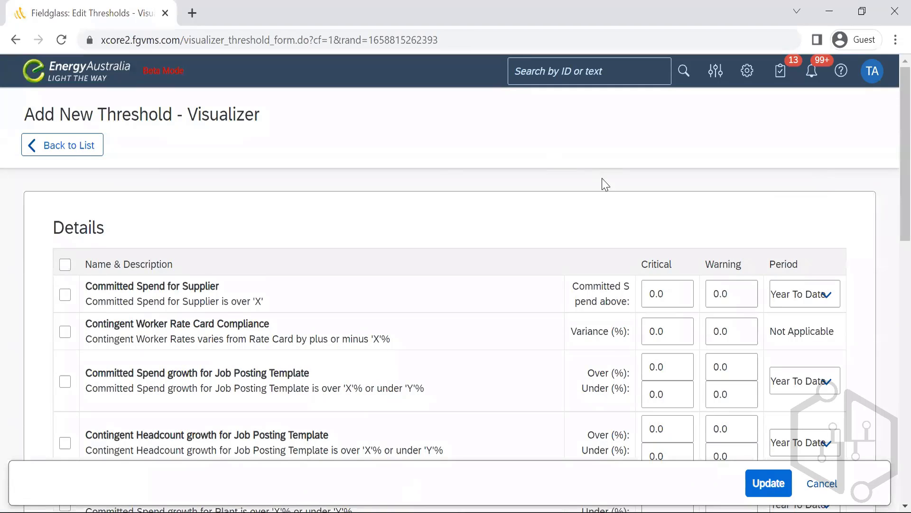
{"action": "left_click", "coordinate": [679, 298]}
{"action": "left_click", "coordinate": [740, 291]}
{"action": "left_click", "coordinate": [742, 292]}
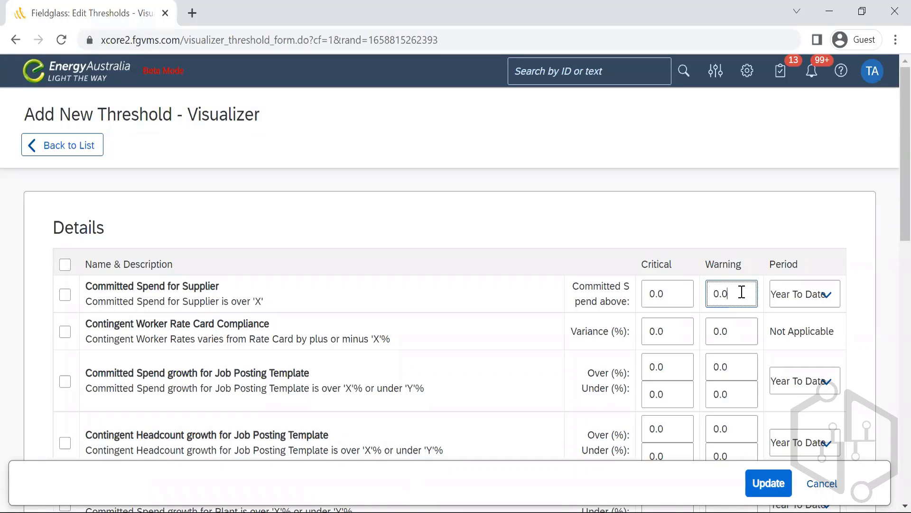
{"action": "left_click", "coordinate": [64, 296]}
Set Committed Spend for Supplier's Critical value to 75% and its Warning value to 95%.
{"action": "left_click", "coordinate": [670, 295]}
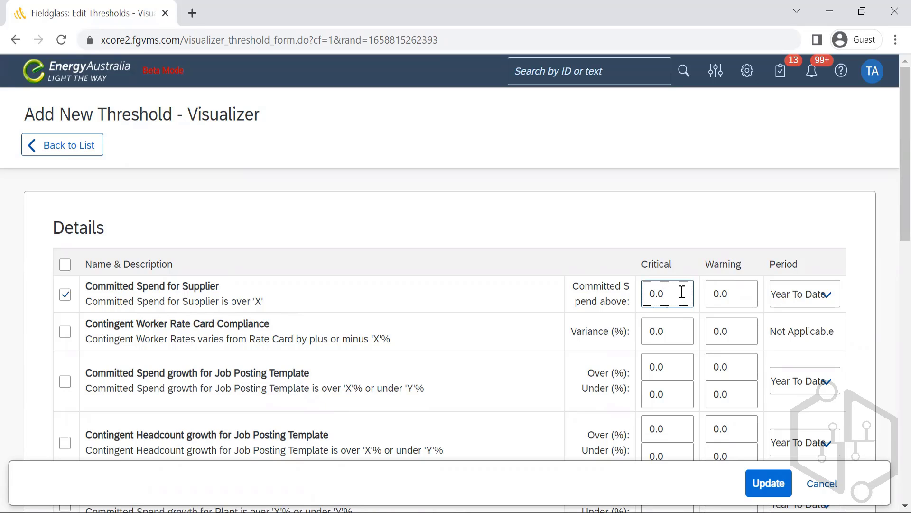
{"action": "key", "text": "BackSpace"}
{"action": "key", "text": "BackSpace"}
{"action": "key", "text": "BackSpace"}
{"action": "type", "text": "15"}
{"action": "type", "text": "%"}
{"action": "key", "text": "BackSpace"}
{"action": "key", "text": "BackSpace"}
{"action": "key", "text": "BackSpace"}
{"action": "type", "text": "75%"}
{"action": "left_click", "coordinate": [740, 301]}
{"action": "key", "text": "BackSpace"}
{"action": "key", "text": "BackSpace"}
{"action": "key", "text": "BackSpace"}
{"action": "type", "text": "95%"}
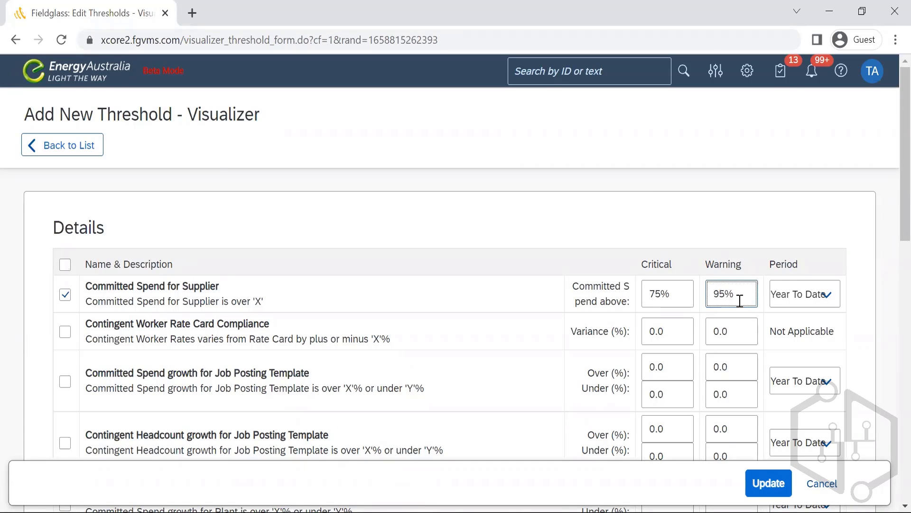
Check the Period choices for Committed Spend for Supplier, leaving it at Year To Date.
{"action": "left_click", "coordinate": [830, 296]}
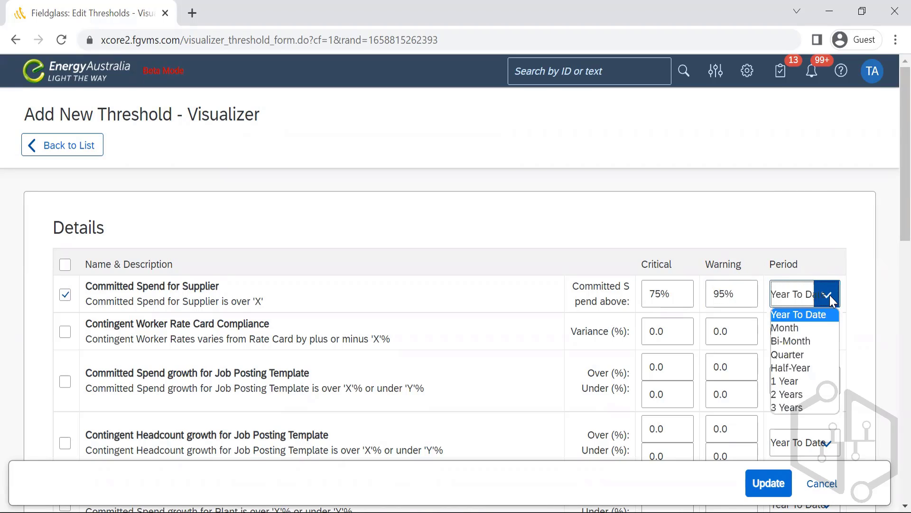
{"action": "left_click", "coordinate": [816, 320]}
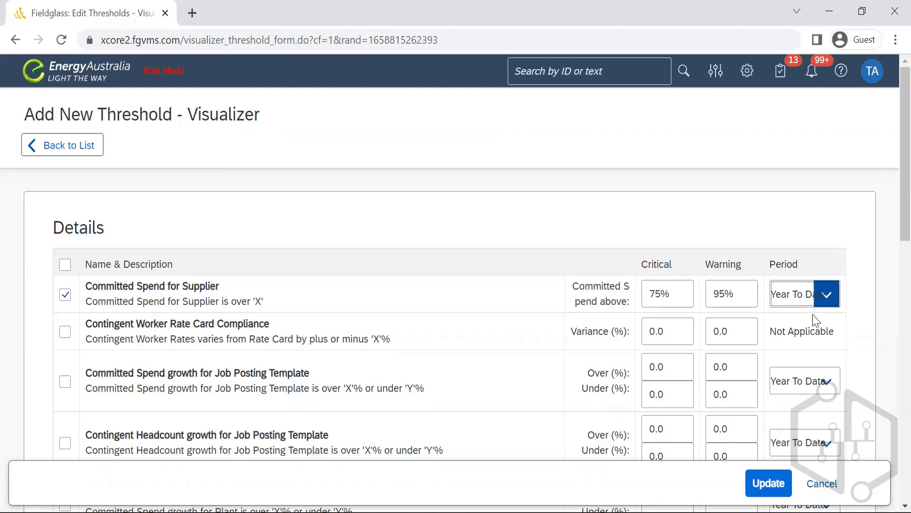
{"action": "left_click", "coordinate": [682, 220]}
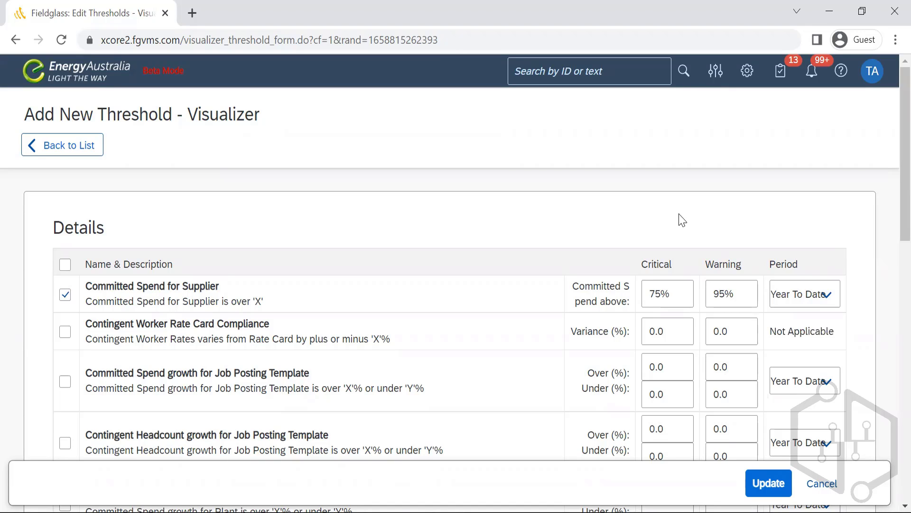
Tick Contingent Headcount growth for Plant, then cancel the Visualizer threshold form unsaved.
{"action": "left_click_drag", "start_coordinate": [890, 178], "coordinate": [889, 320]}
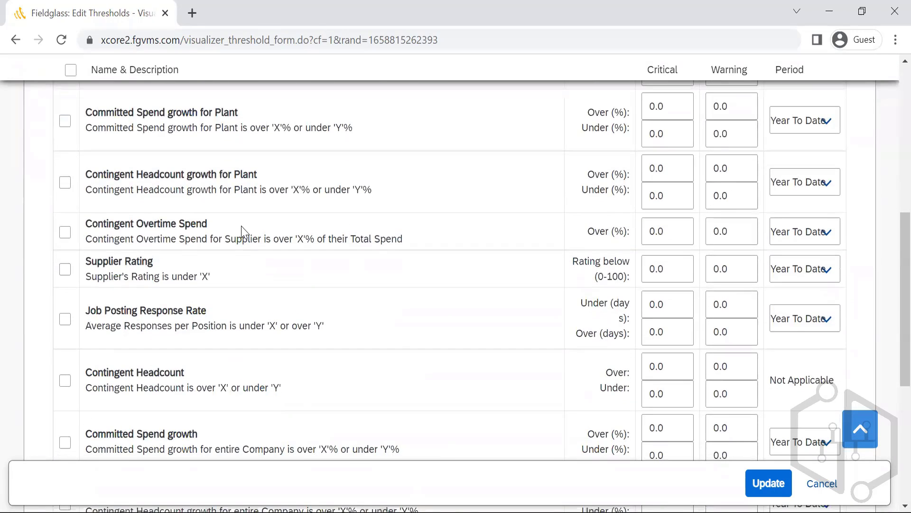
{"action": "left_click", "coordinate": [66, 184]}
{"action": "left_click", "coordinate": [677, 171]}
{"action": "left_click", "coordinate": [674, 192]}
{"action": "left_click_drag", "start_coordinate": [890, 323], "coordinate": [892, 447]}
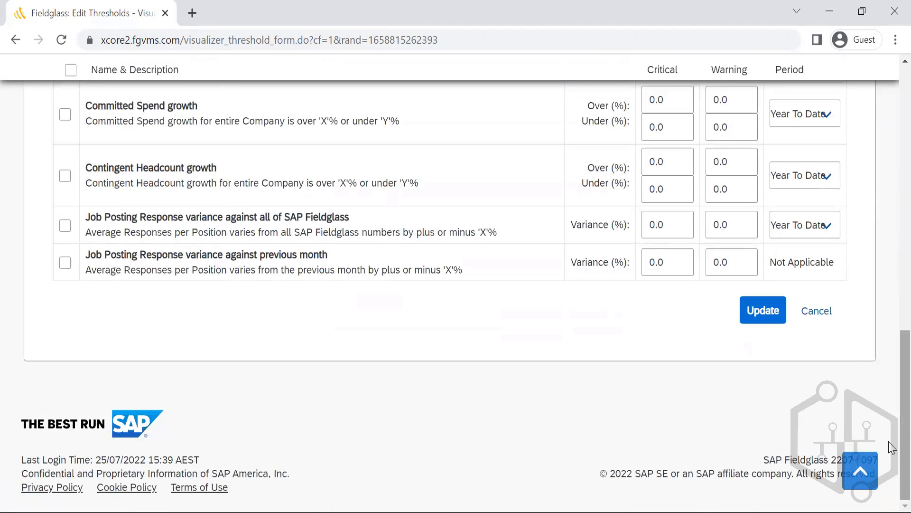
{"action": "left_click", "coordinate": [830, 313]}
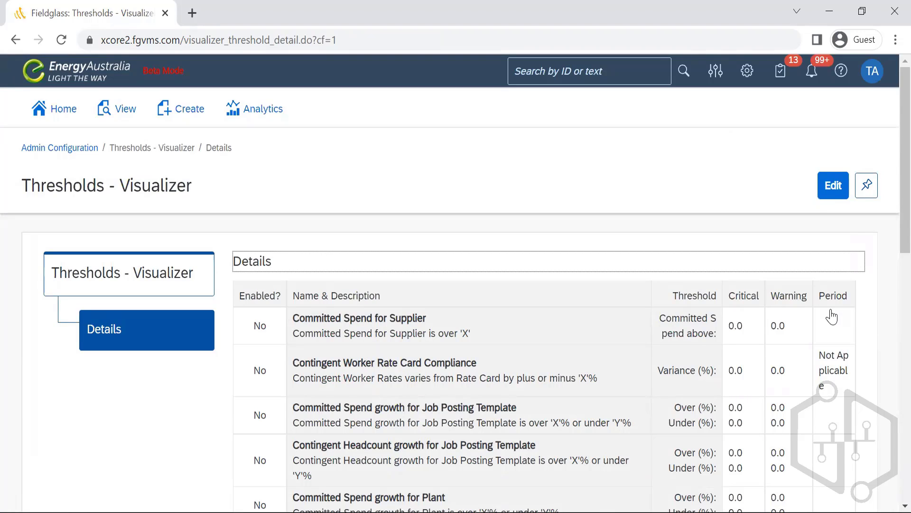
Return to Admin Configuration and open the Wizard List, showing Evaluation and Evaluation_check.
{"action": "left_click", "coordinate": [70, 151]}
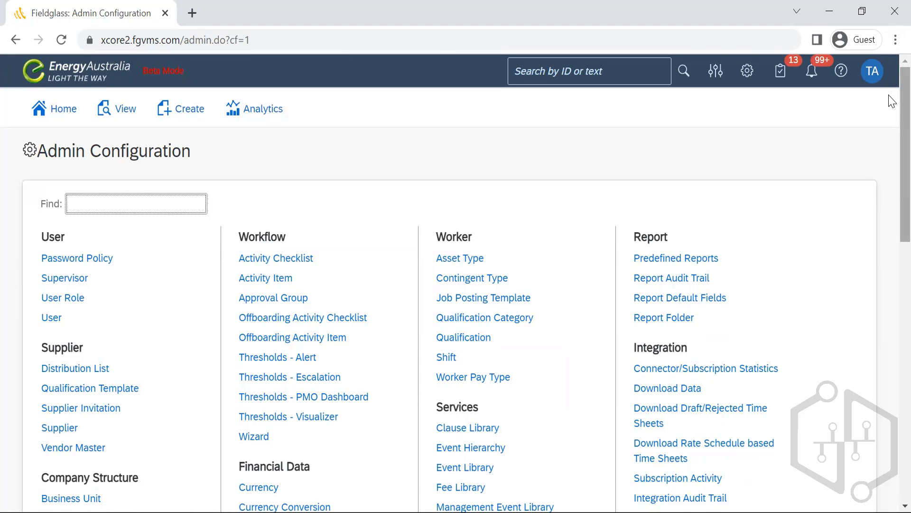
{"action": "scroll", "coordinate": [892, 169], "scroll_direction": "down", "scroll_amount": 2}
{"action": "scroll", "coordinate": [366, 291], "scroll_direction": "down", "scroll_amount": 3}
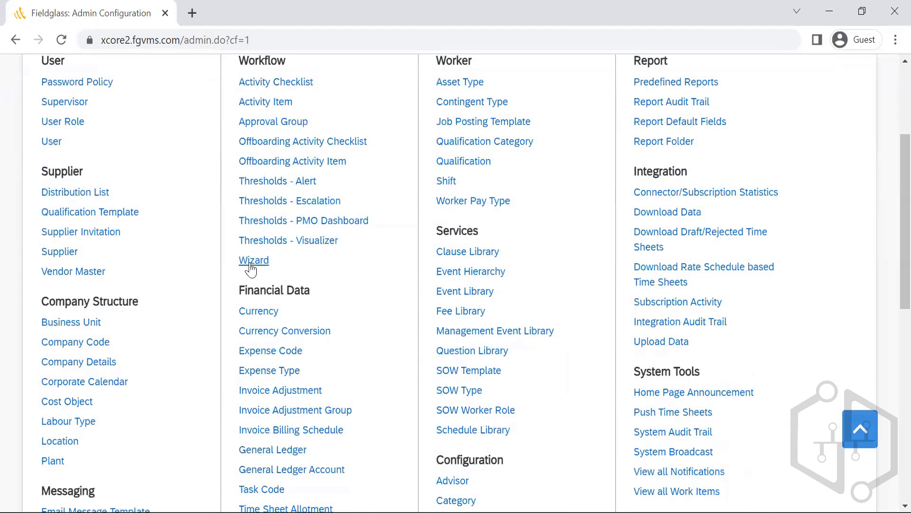
{"action": "left_click", "coordinate": [250, 267]}
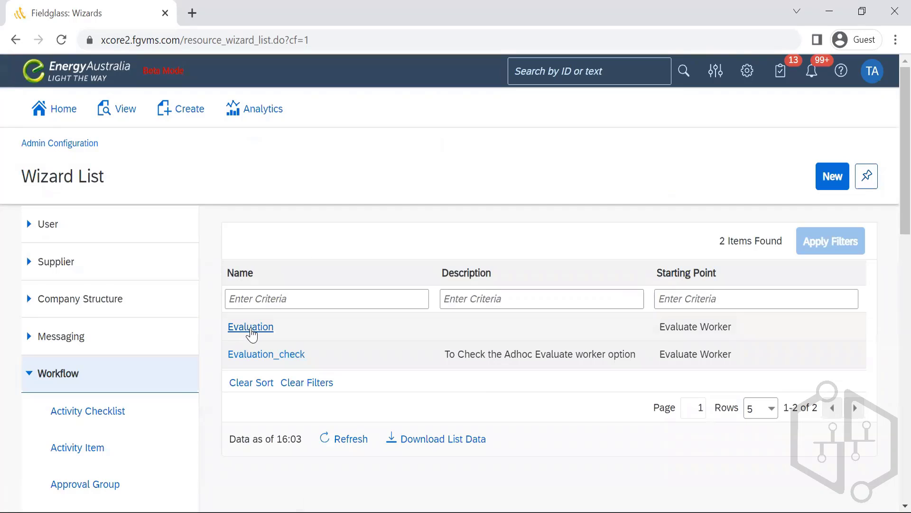
Open the Evaluation wizard and read through its two worker-satisfaction questions.
{"action": "left_click", "coordinate": [250, 329]}
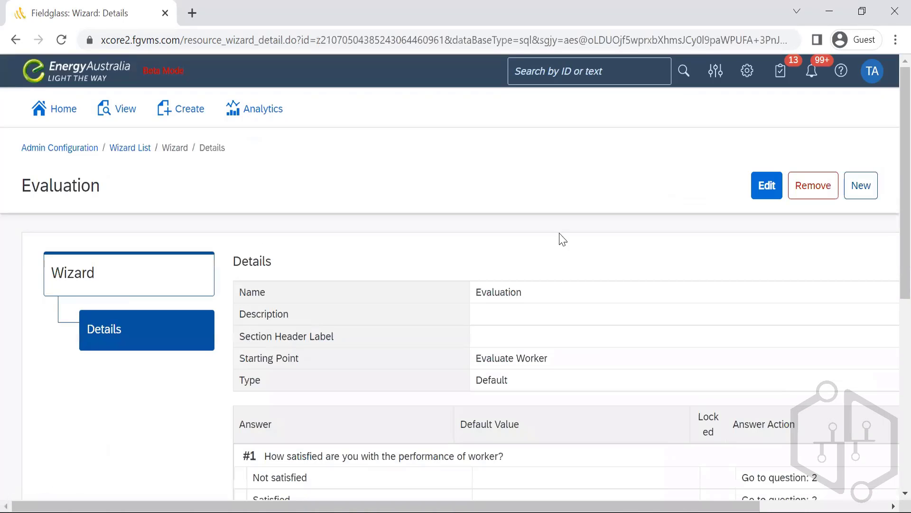
{"action": "scroll", "coordinate": [892, 224], "scroll_direction": "down", "scroll_amount": 5}
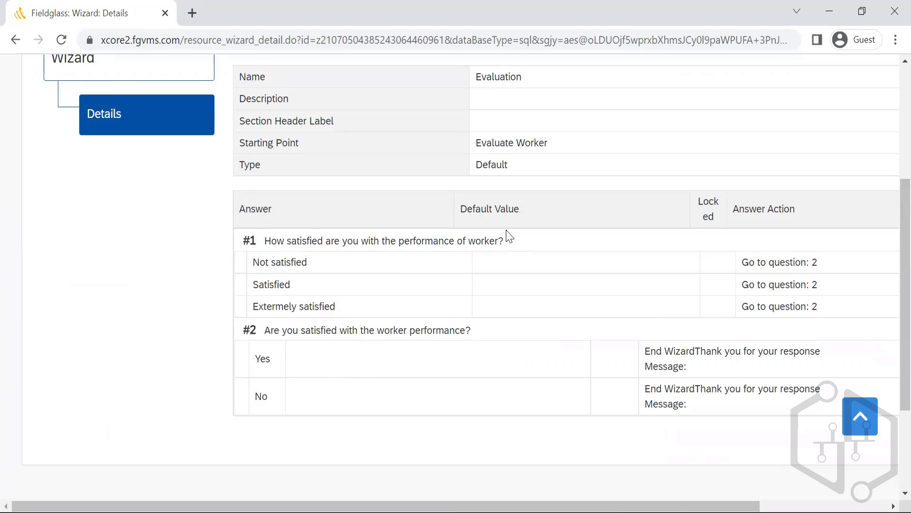
{"action": "left_click_drag", "start_coordinate": [507, 242], "coordinate": [258, 257]}
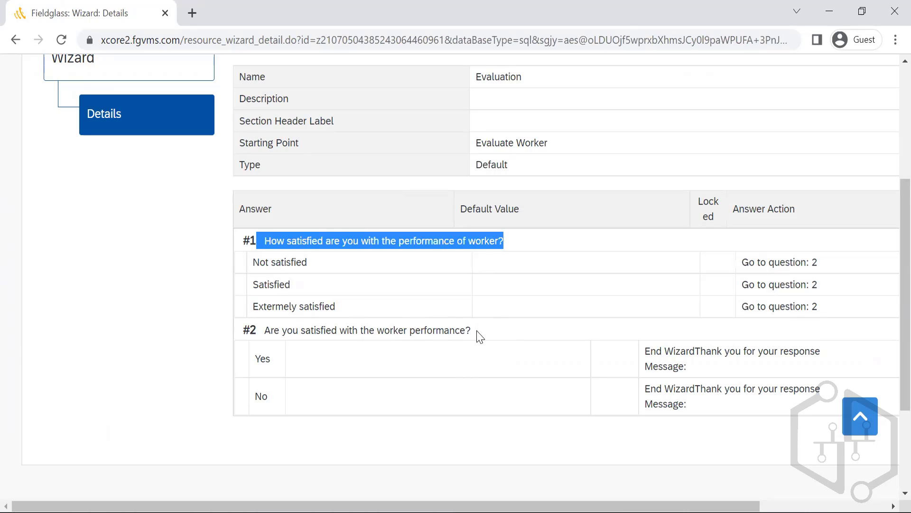
{"action": "left_click_drag", "start_coordinate": [480, 337], "coordinate": [274, 335]}
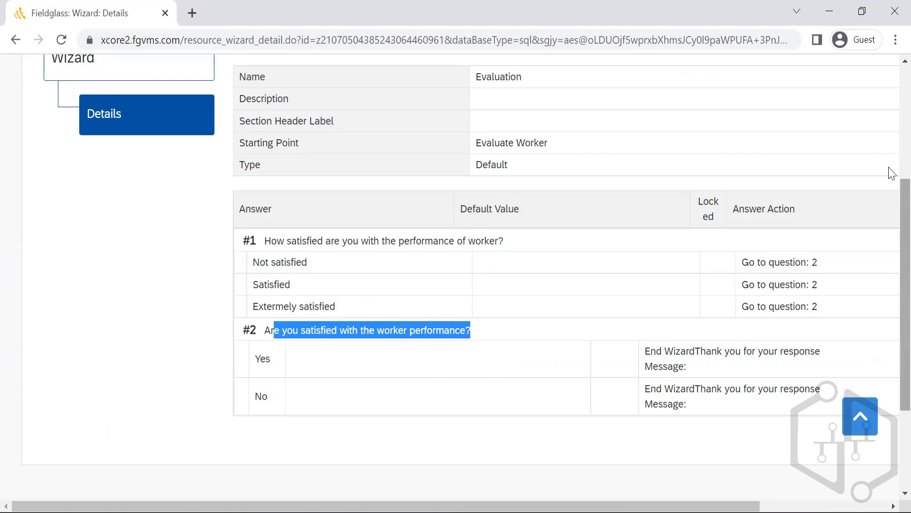
{"action": "scroll", "coordinate": [891, 151], "scroll_direction": "up", "scroll_amount": 5}
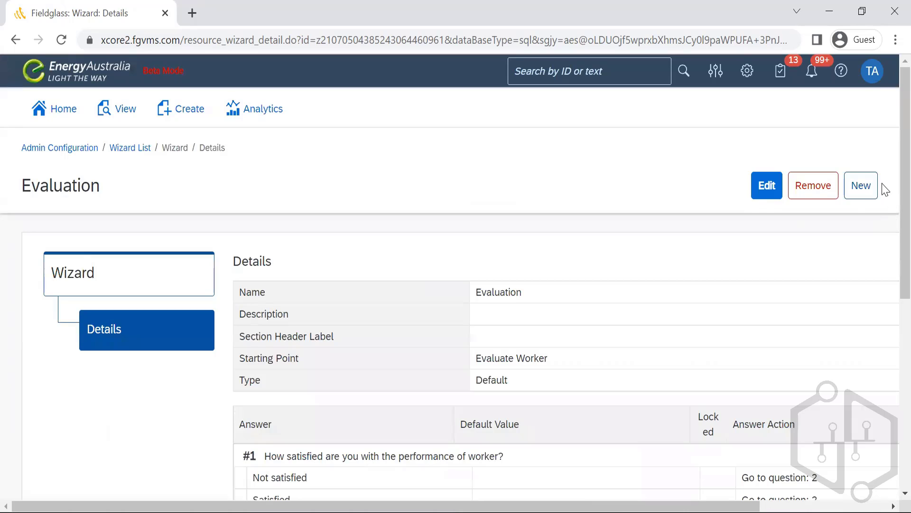
View a blank new wizard's Starting Point options, cancel it unsaved, and return to Admin Configuration.
{"action": "left_click", "coordinate": [860, 185]}
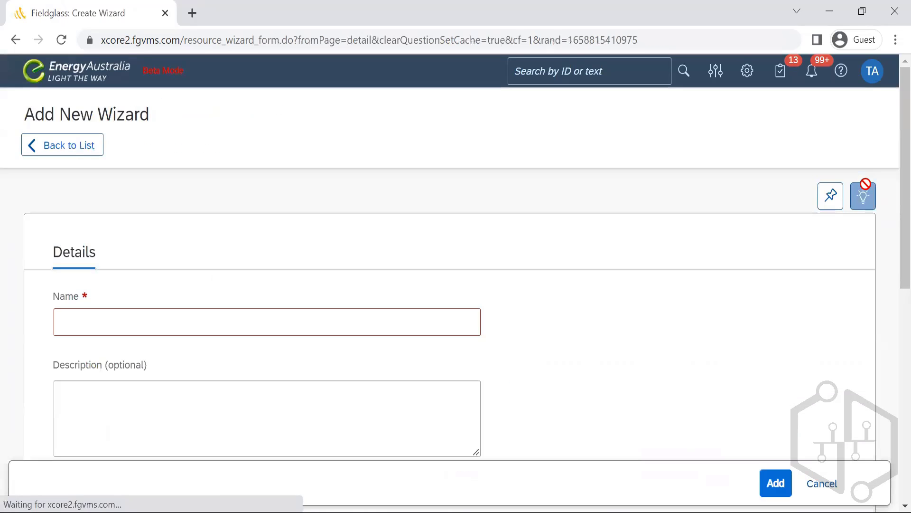
{"action": "scroll", "coordinate": [889, 228], "scroll_direction": "down", "scroll_amount": 5}
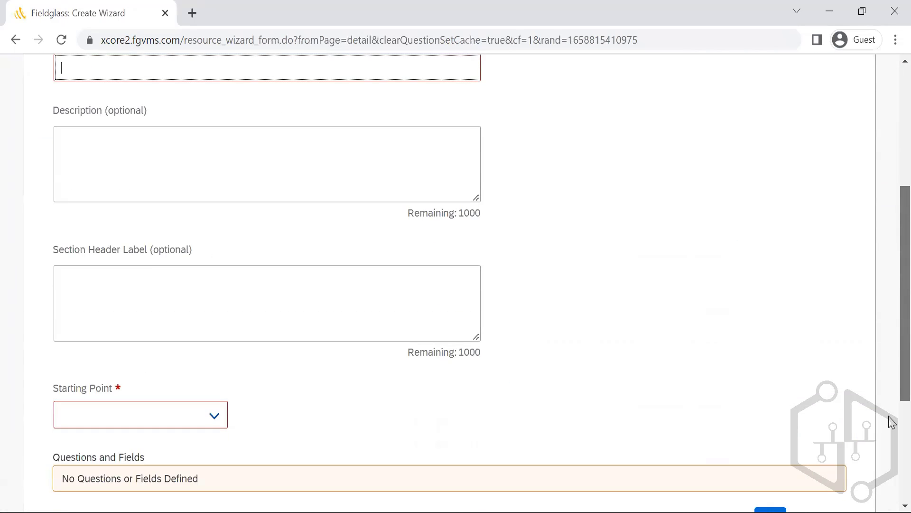
{"action": "scroll", "coordinate": [892, 423], "scroll_direction": "down", "scroll_amount": 4}
{"action": "left_click", "coordinate": [213, 205]}
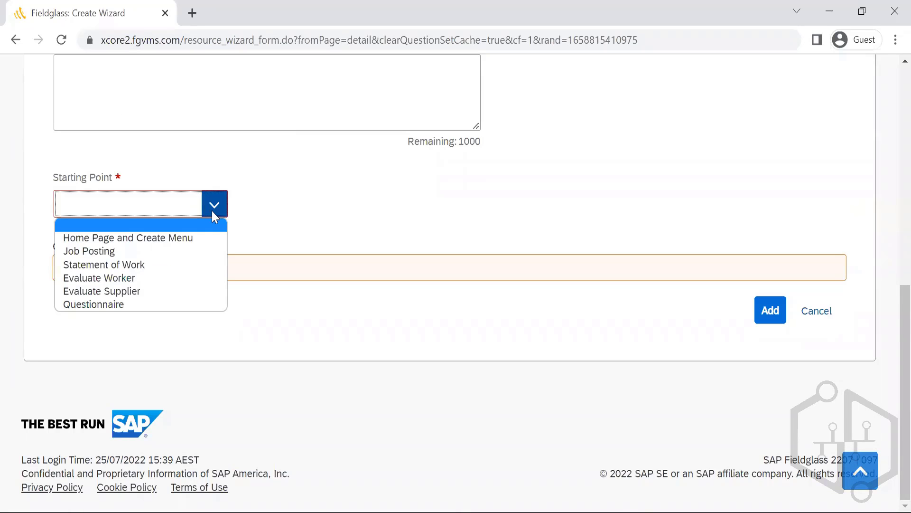
{"action": "left_click", "coordinate": [267, 213]}
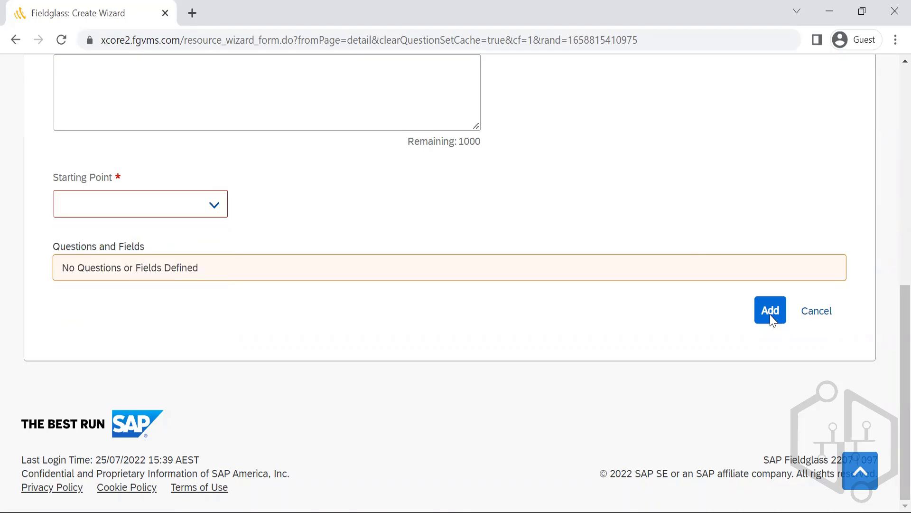
{"action": "left_click", "coordinate": [829, 312]}
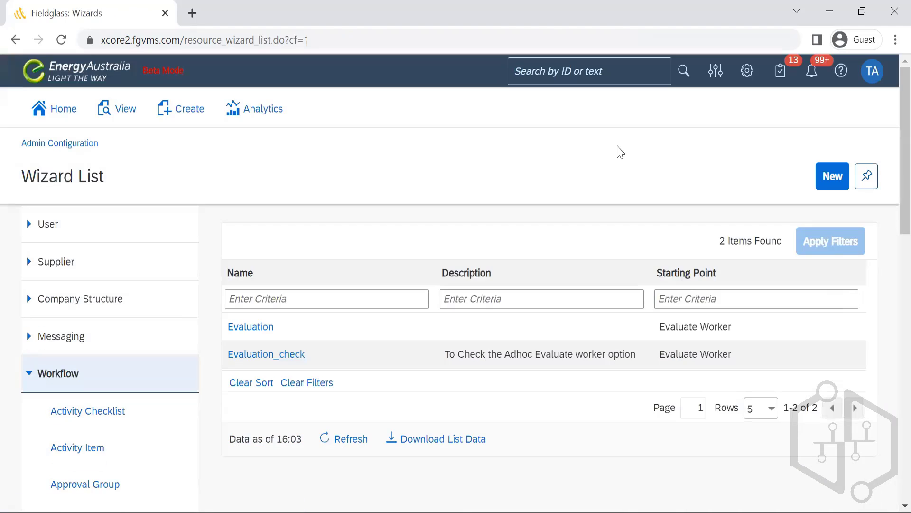
{"action": "left_click", "coordinate": [26, 145]}
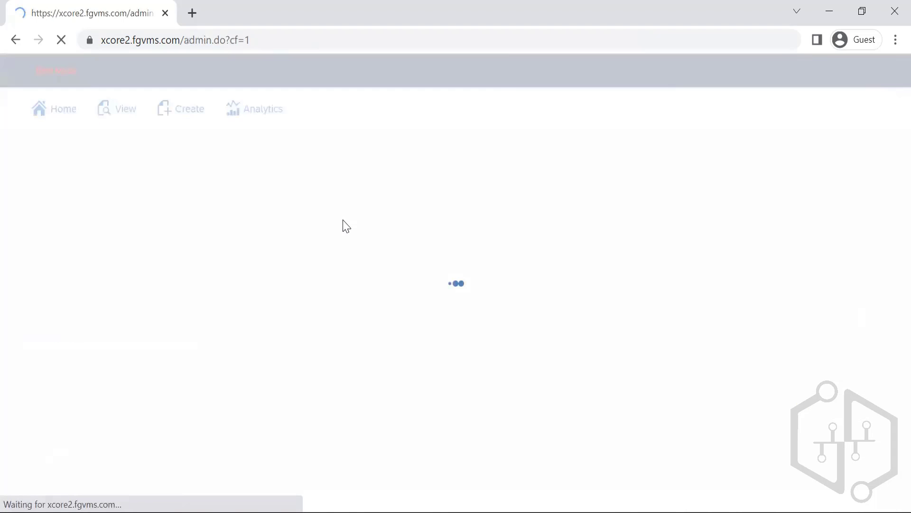